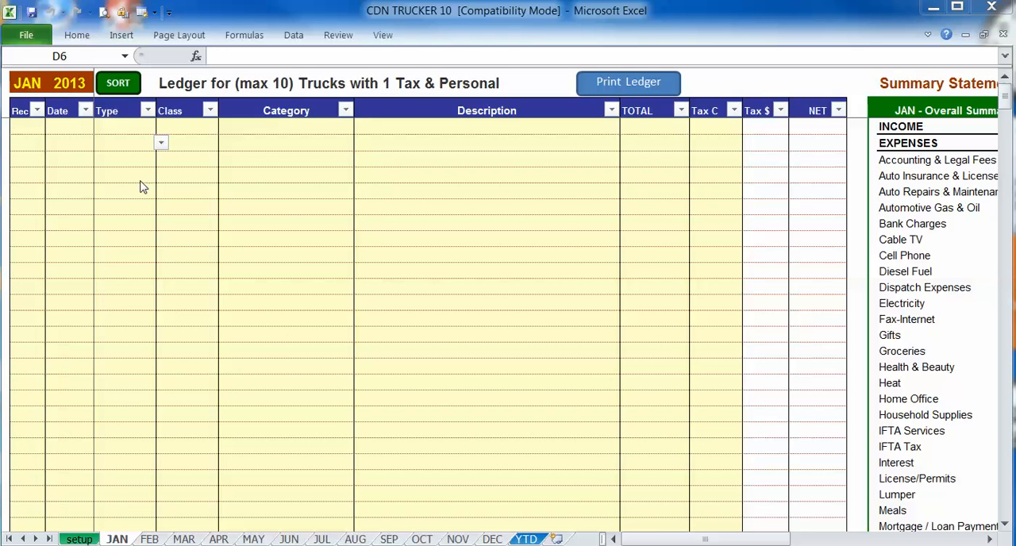
- Browse the JAN, FEB and MAR ledger sheets and examine January's yellow entry columns from Rec to Tax C
{"action": "left_click", "coordinate": [73, 143]}
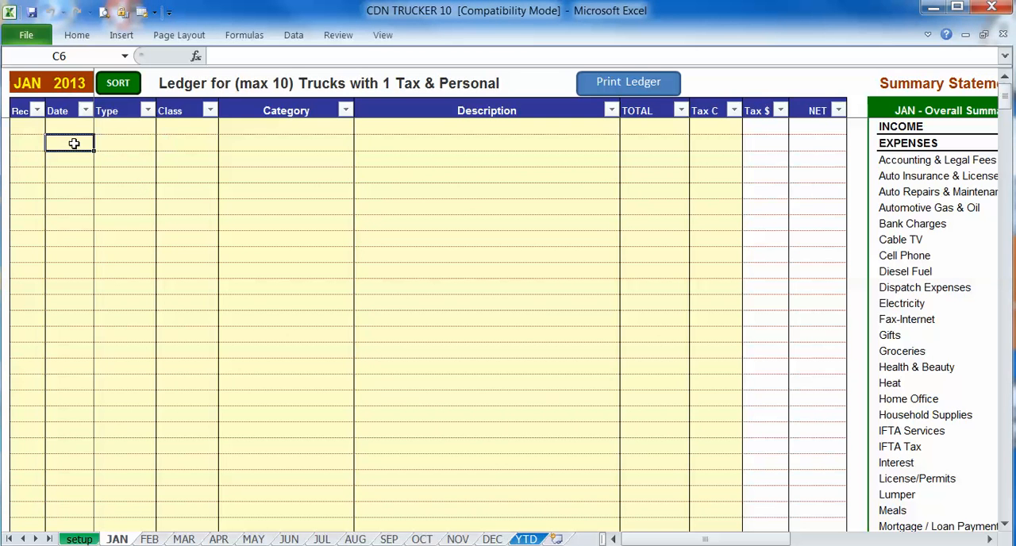
{"action": "left_click", "coordinate": [35, 82]}
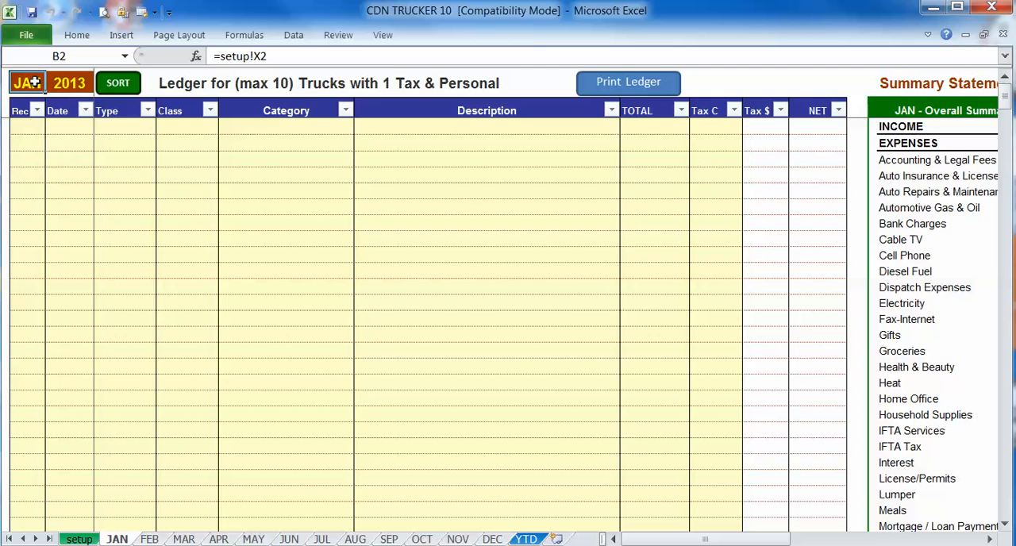
{"action": "left_click", "coordinate": [147, 539]}
{"action": "left_click", "coordinate": [178, 539]}
{"action": "left_click", "coordinate": [156, 540]}
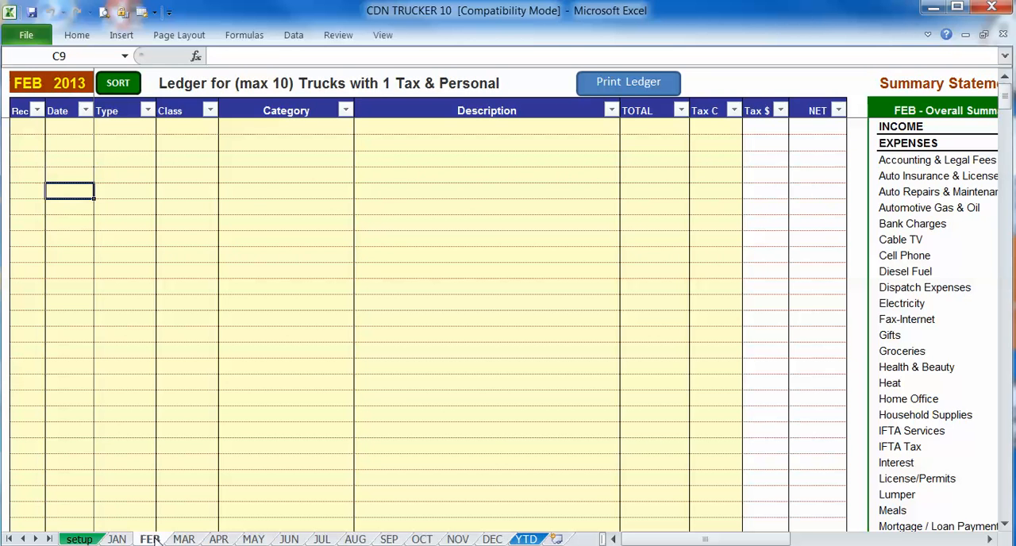
{"action": "left_click", "coordinate": [119, 539]}
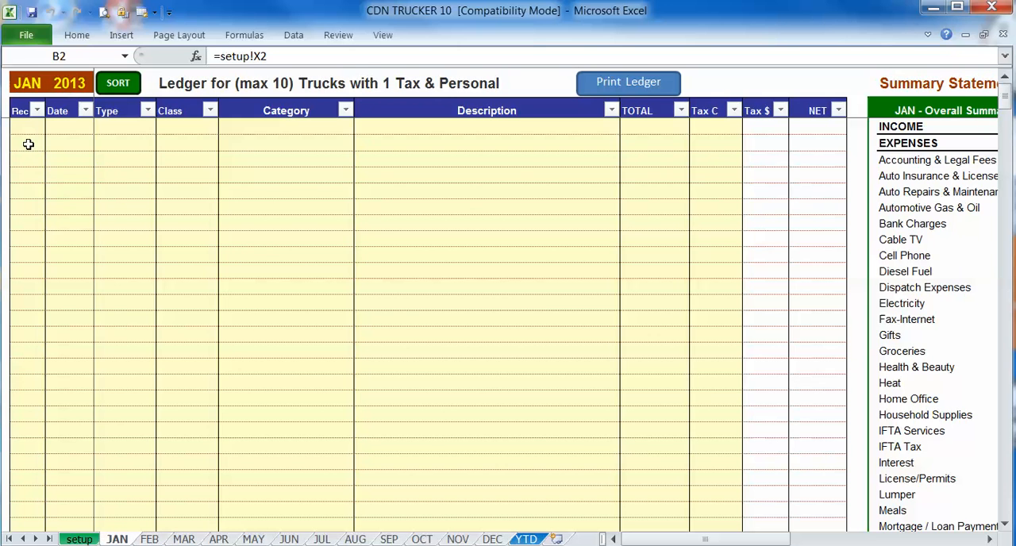
{"action": "left_click_drag", "start_coordinate": [27, 142], "coordinate": [699, 146]}
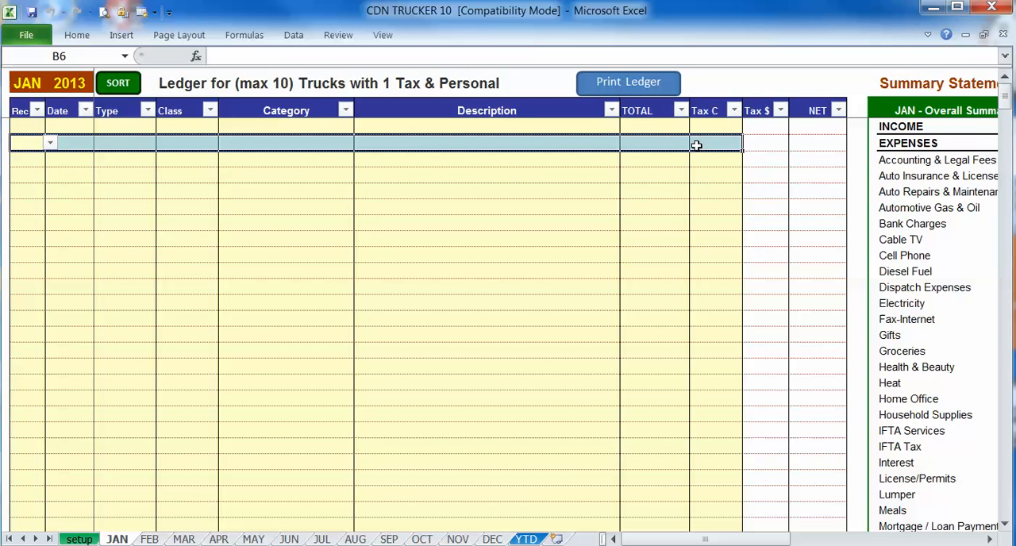
{"action": "left_click", "coordinate": [553, 192]}
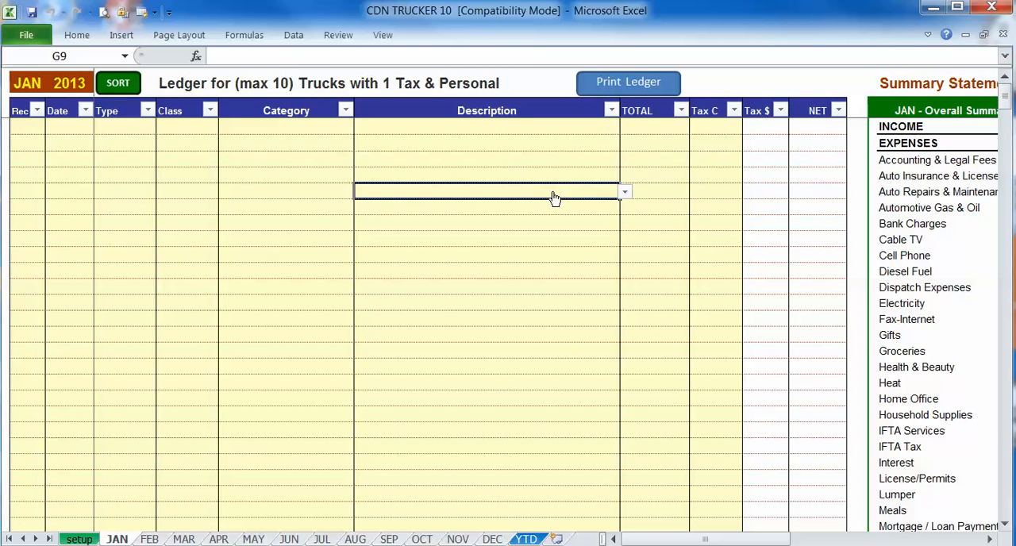
- Examine January's Overall Summary statement and its Total, Total Truck, Input Tax and Personal columns
{"action": "left_click_drag", "start_coordinate": [656, 539], "coordinate": [723, 542]}
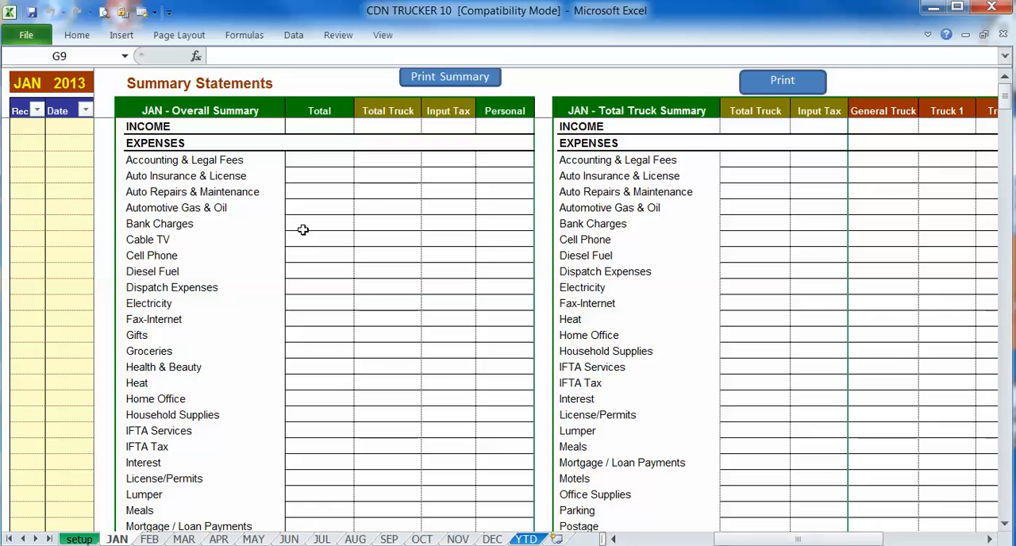
{"action": "left_click", "coordinate": [215, 111]}
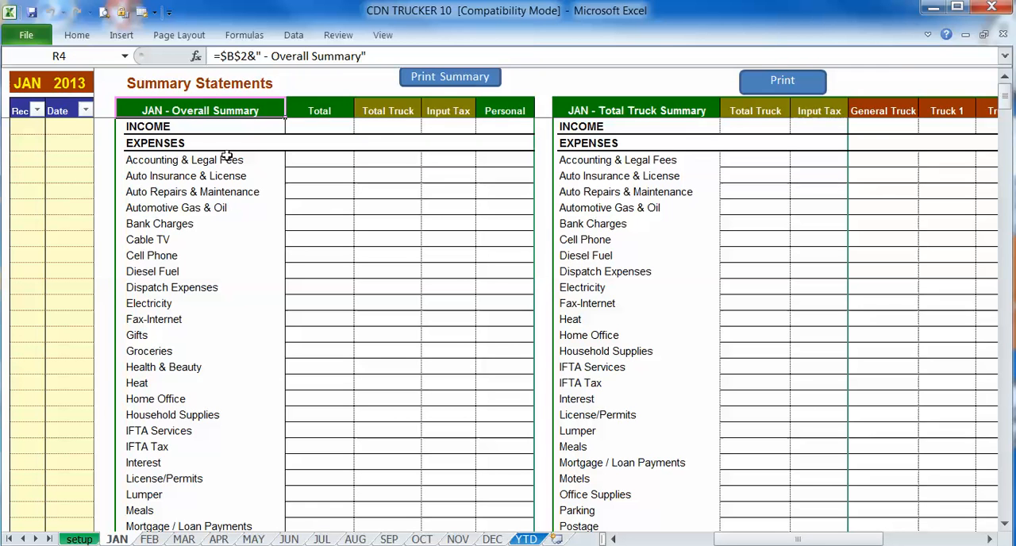
{"action": "left_click", "coordinate": [298, 111]}
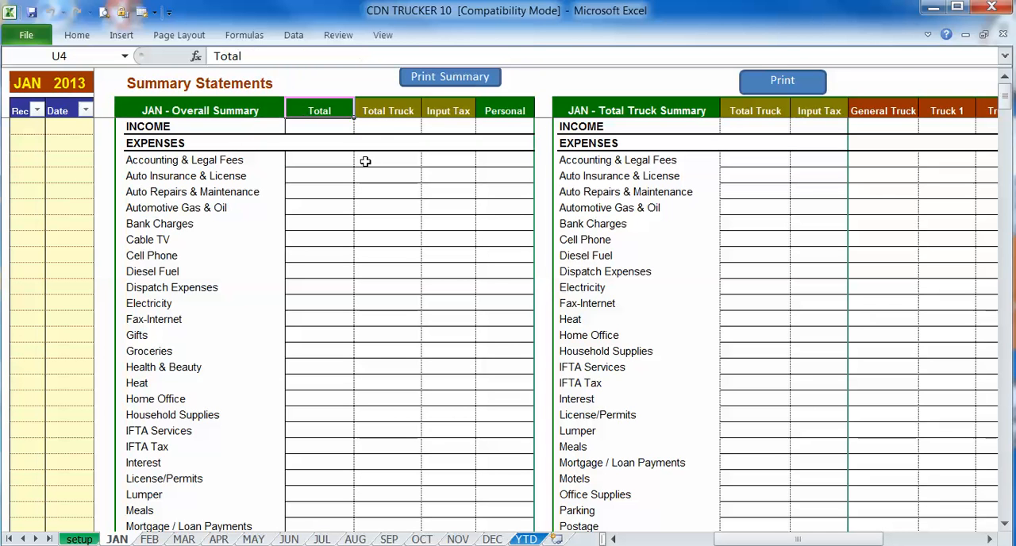
{"action": "left_click", "coordinate": [397, 109]}
{"action": "left_click", "coordinate": [441, 111]}
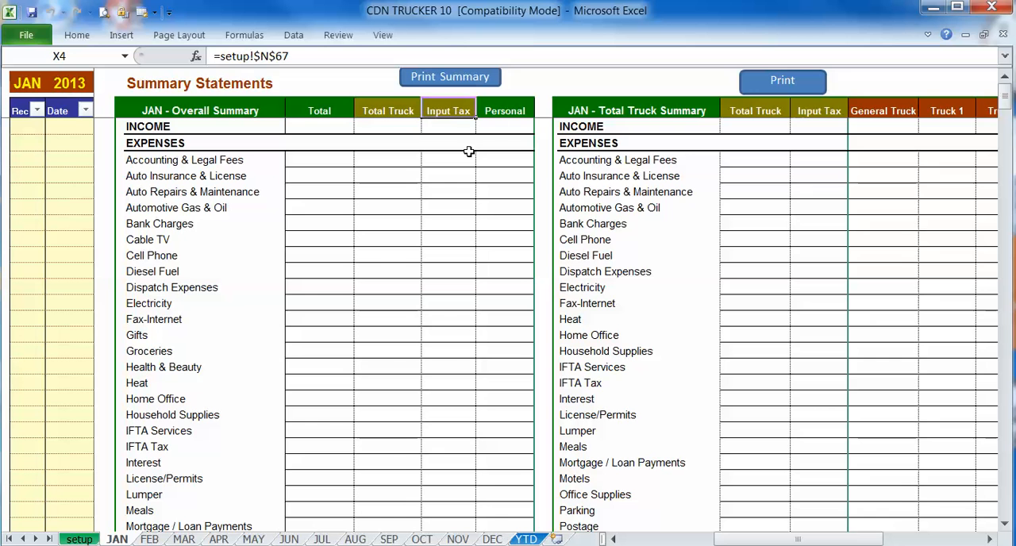
{"action": "left_click", "coordinate": [504, 111]}
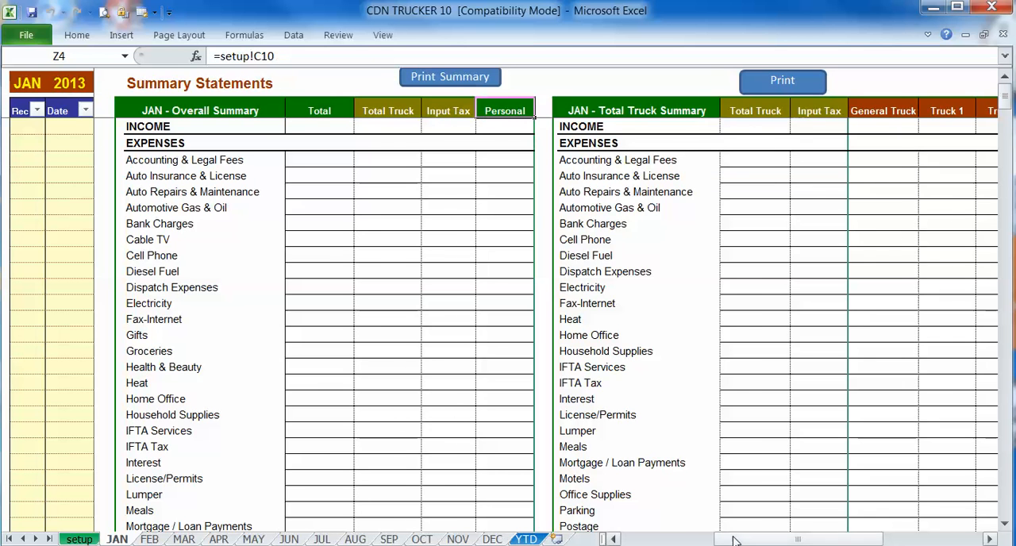
- Examine January's Total Truck Summary, from the individual truck columns down to the Outstanding Receivables row
{"action": "left_click_drag", "start_coordinate": [734, 540], "coordinate": [810, 539]}
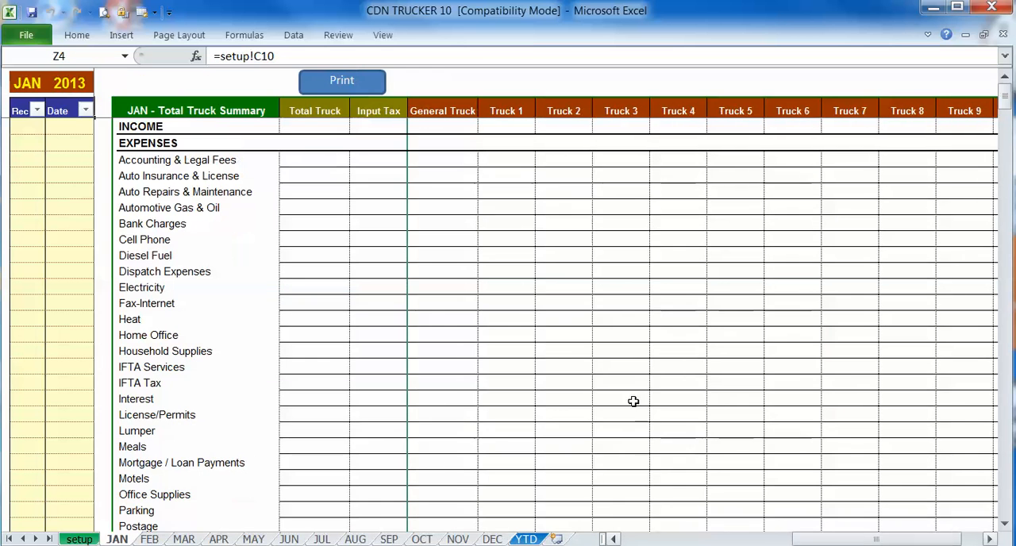
{"action": "left_click", "coordinate": [214, 111]}
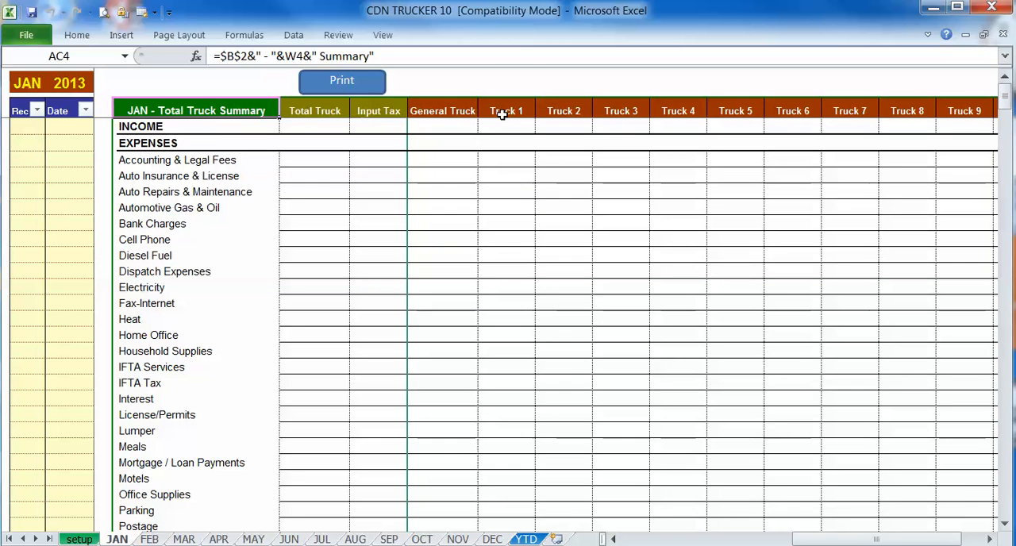
{"action": "left_click", "coordinate": [501, 113]}
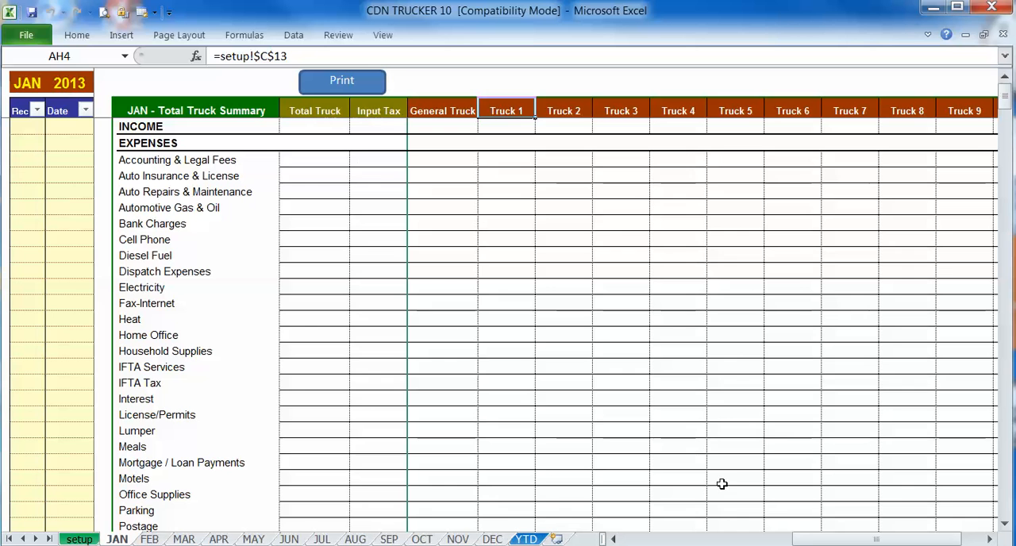
{"action": "scroll", "coordinate": [775, 447], "scroll_direction": "down", "scroll_amount": 8}
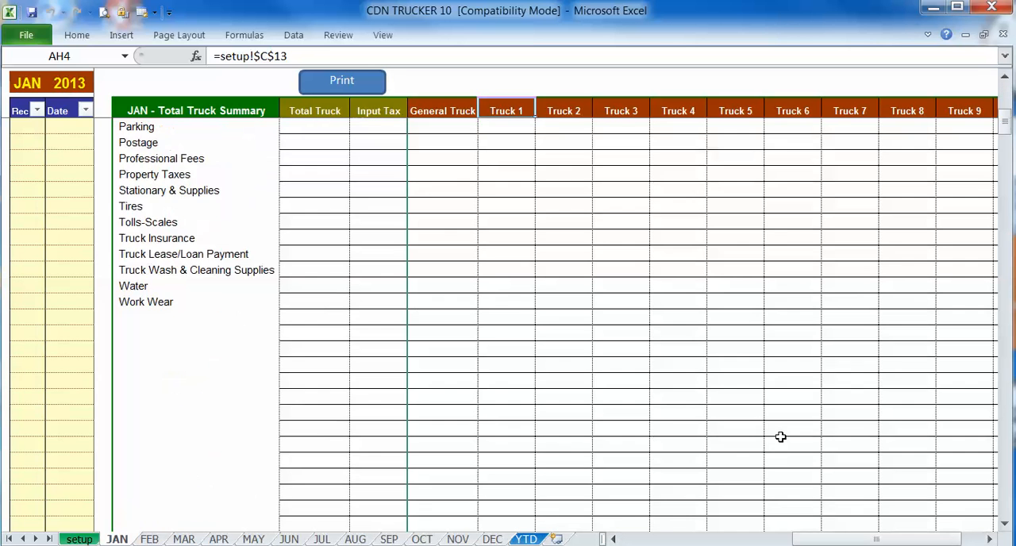
{"action": "scroll", "coordinate": [780, 437], "scroll_direction": "down", "scroll_amount": 4}
{"action": "left_click", "coordinate": [306, 370]}
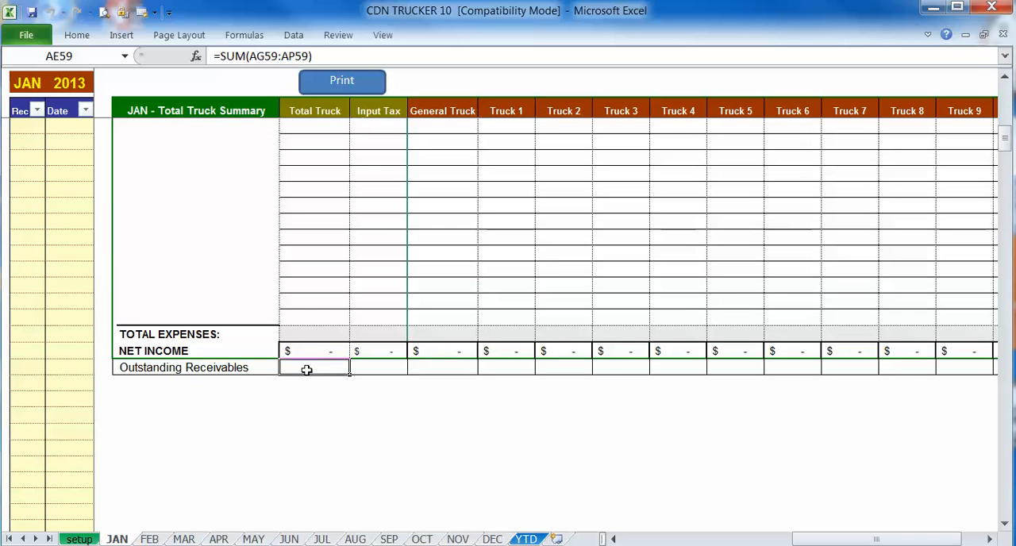
- Examine the Collected, Paid and NET cells of January's monthly Input Tax Summary
{"action": "left_click_drag", "start_coordinate": [806, 538], "coordinate": [679, 539]}
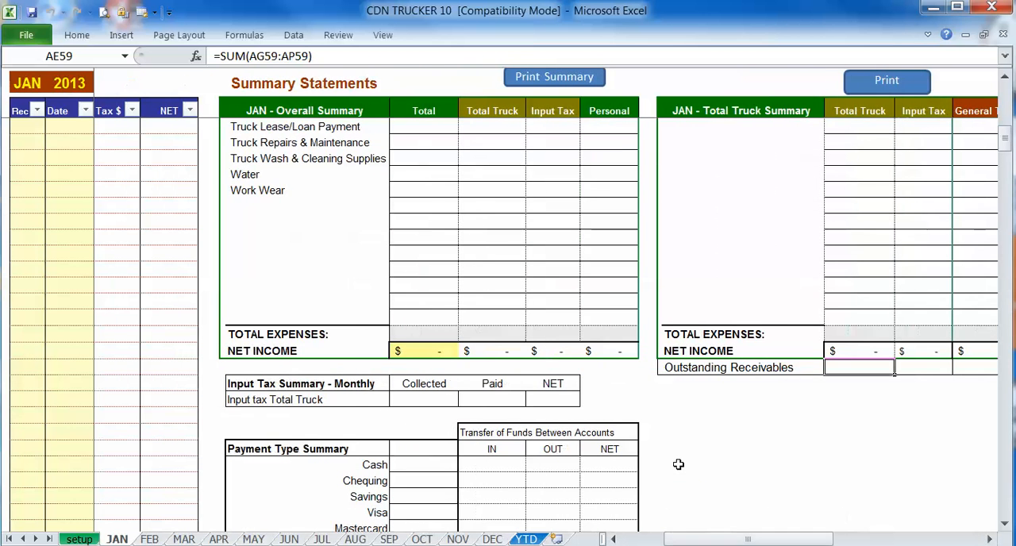
{"action": "scroll", "coordinate": [678, 464], "scroll_direction": "down", "scroll_amount": 4}
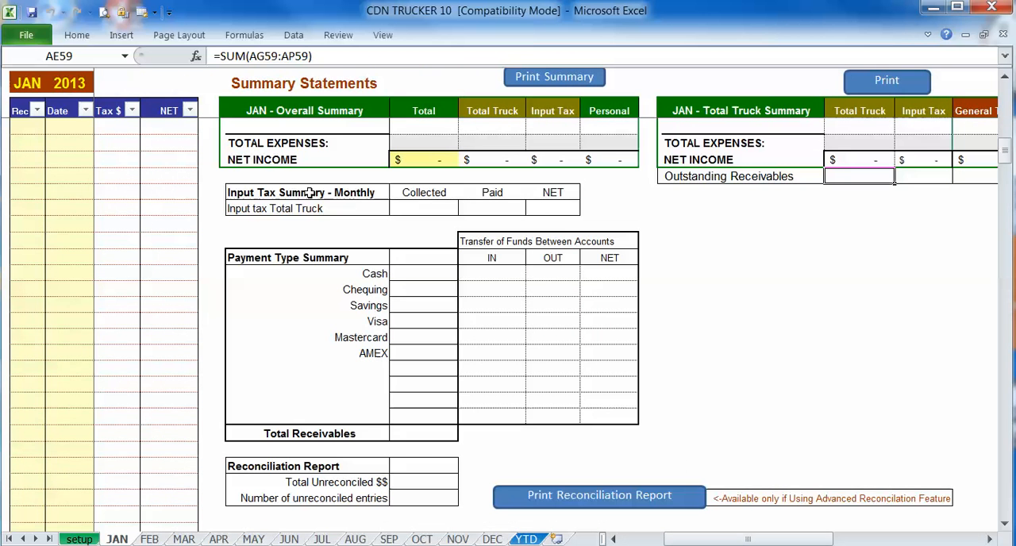
{"action": "left_click", "coordinate": [409, 206]}
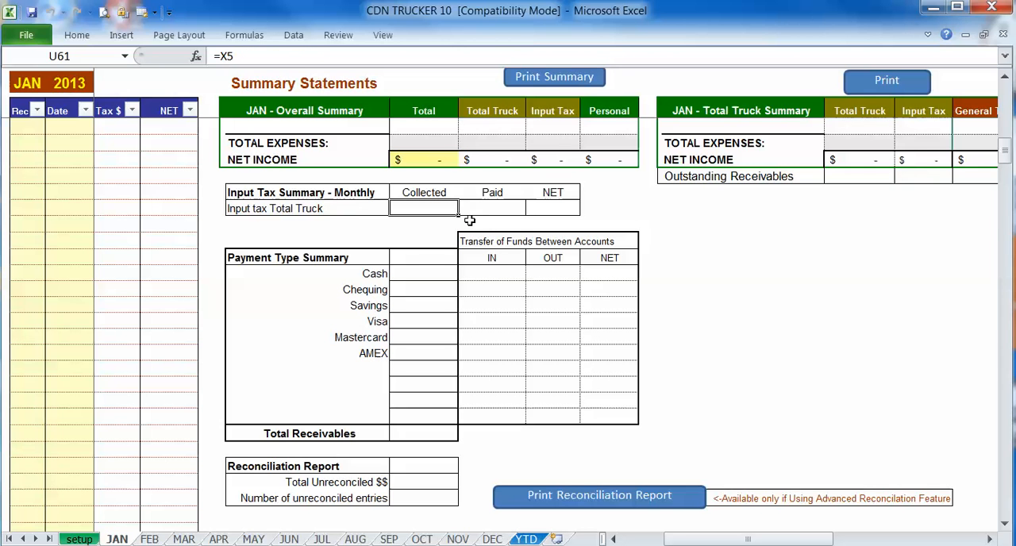
{"action": "left_click", "coordinate": [492, 209]}
{"action": "left_click", "coordinate": [554, 210]}
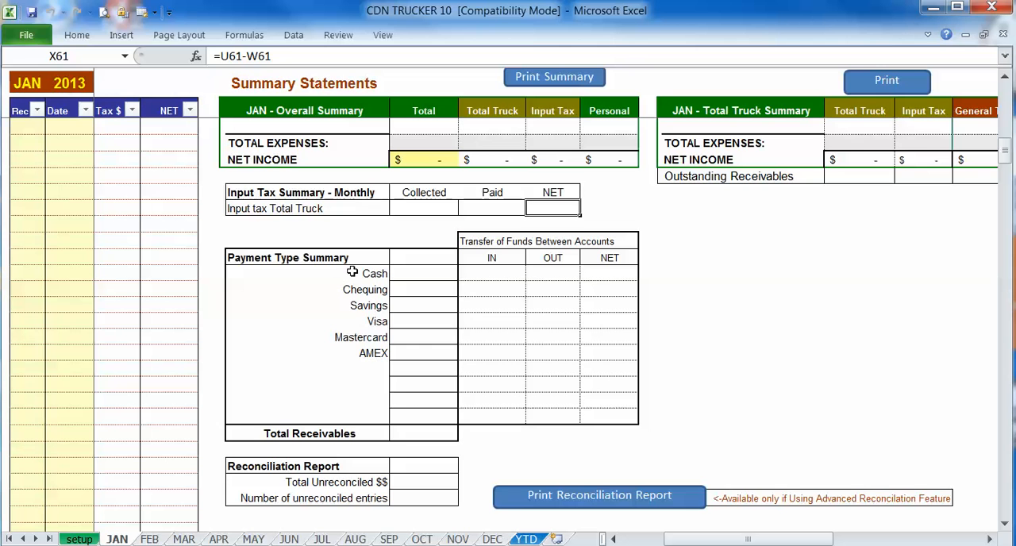
- Examine January's Payment Type Summary with its fund transfers and Total Receivables, plus the Reconciliation Report's unreconciled figures
{"action": "left_click_drag", "start_coordinate": [353, 272], "coordinate": [355, 411]}
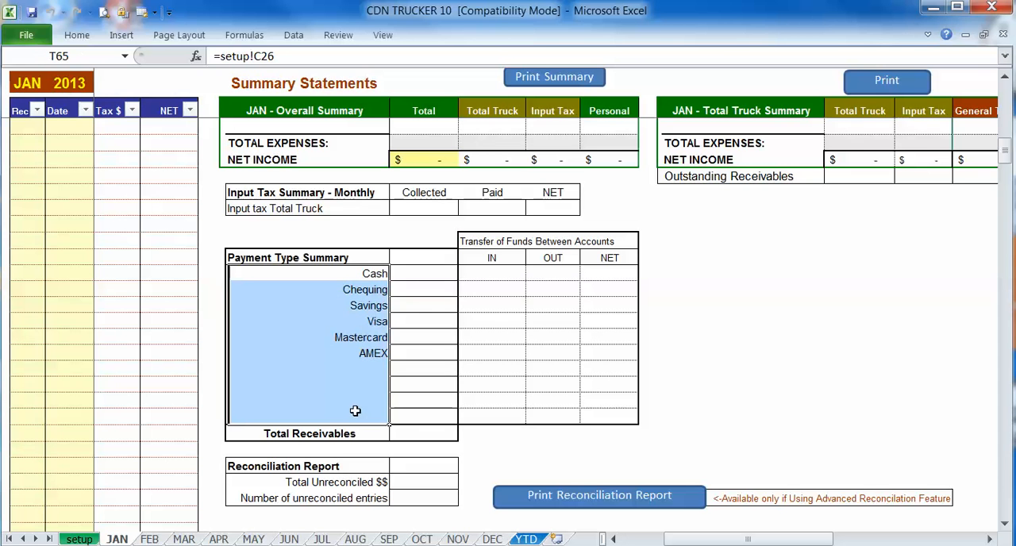
{"action": "left_click_drag", "start_coordinate": [424, 273], "coordinate": [426, 363]}
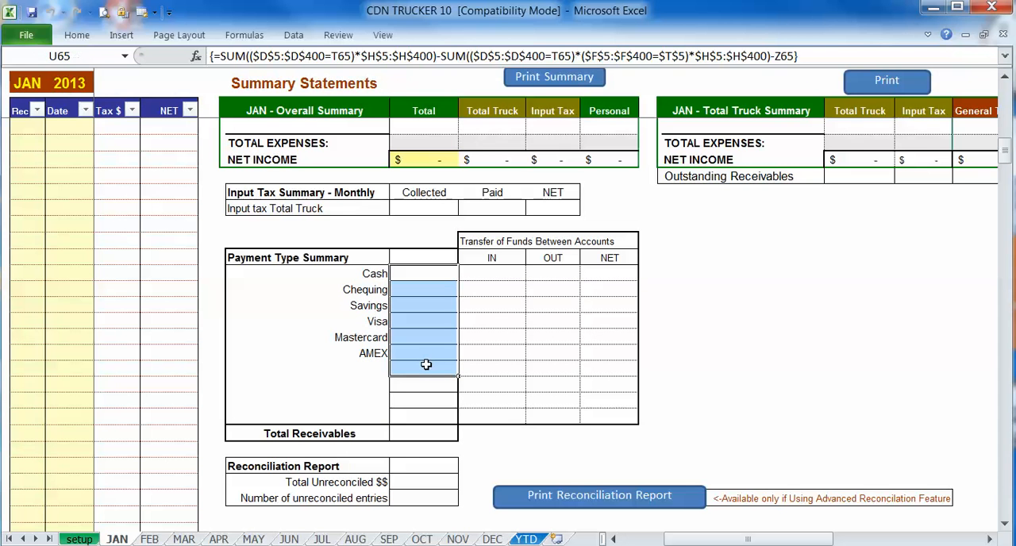
{"action": "left_click", "coordinate": [489, 277]}
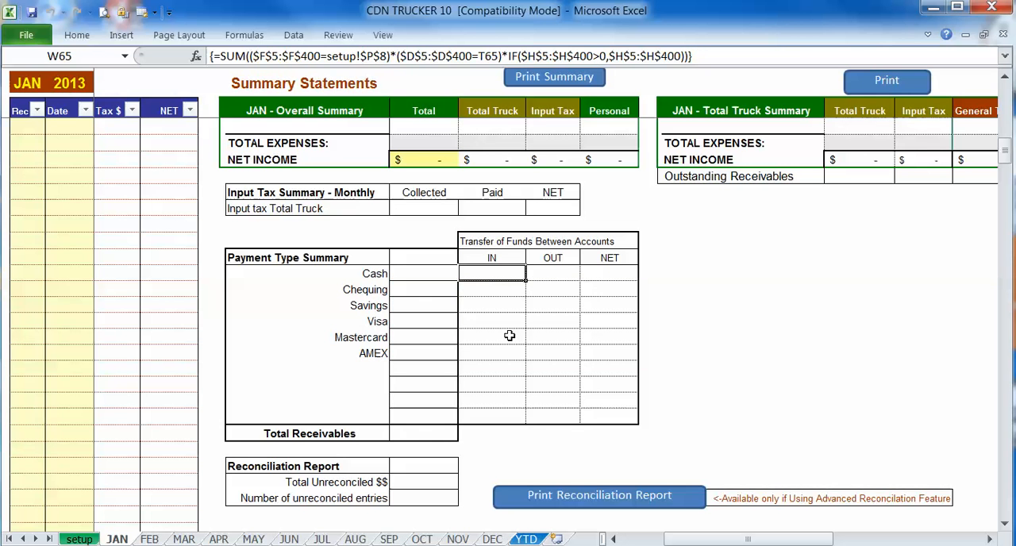
{"action": "scroll", "coordinate": [509, 336], "scroll_direction": "down", "scroll_amount": 3}
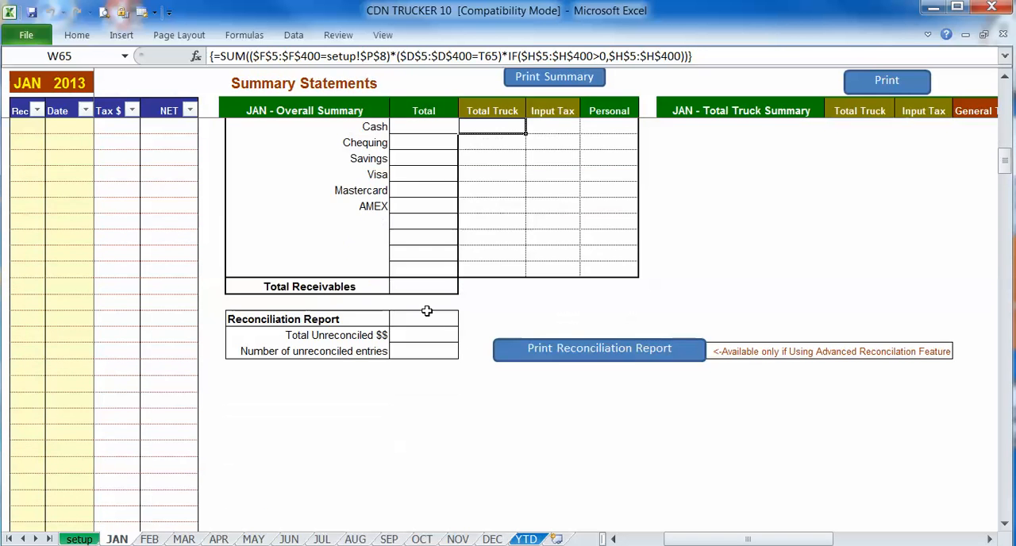
{"action": "left_click", "coordinate": [432, 286]}
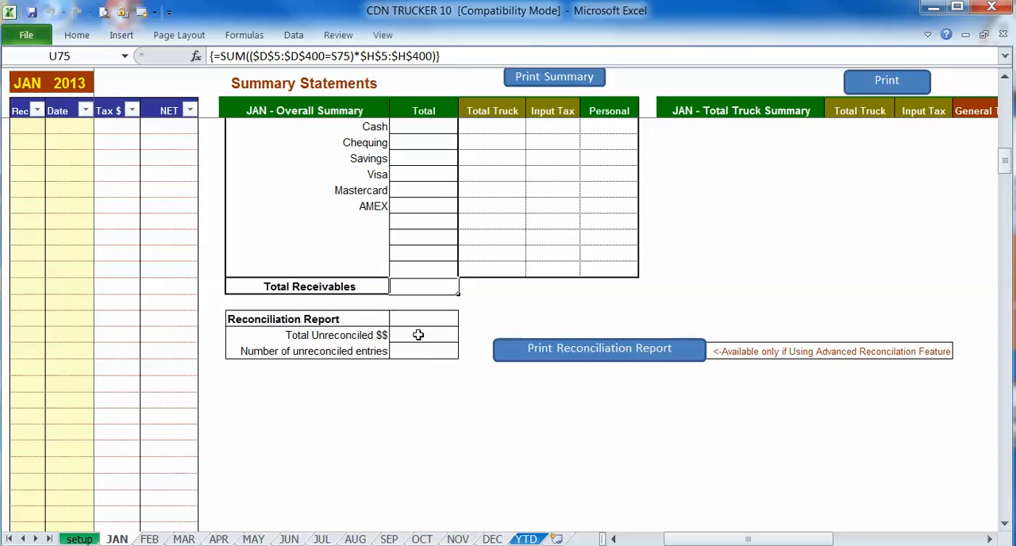
{"action": "left_click_drag", "start_coordinate": [418, 335], "coordinate": [419, 349]}
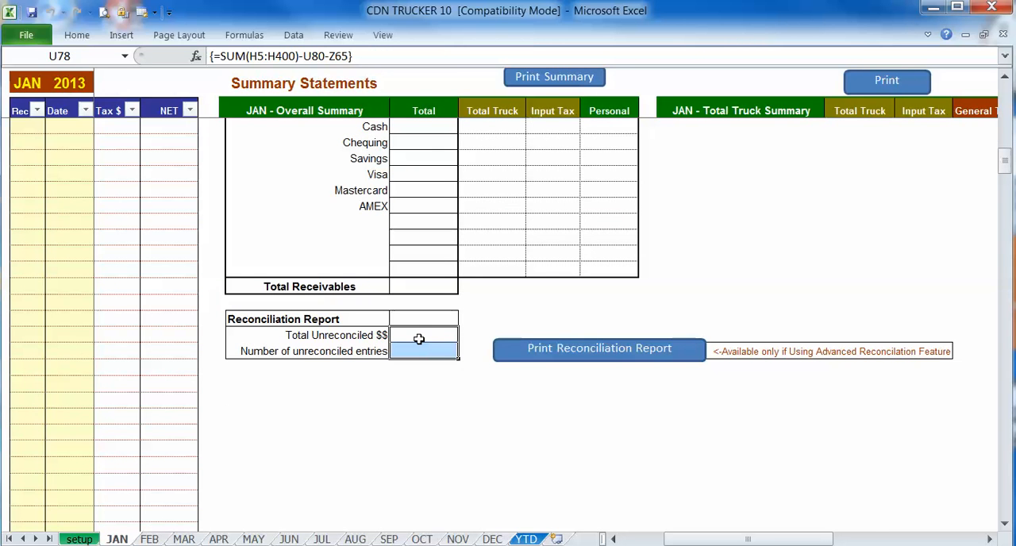
{"action": "left_click", "coordinate": [419, 334]}
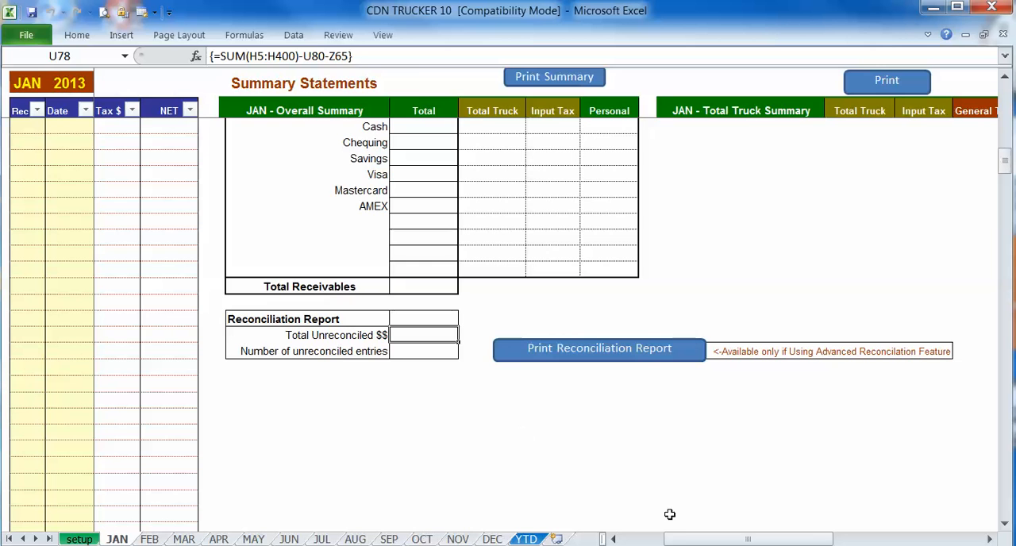
- Return to the start of the January ledger, and review the expense categories list on the setup sheet
{"action": "left_click_drag", "start_coordinate": [687, 540], "coordinate": [644, 540]}
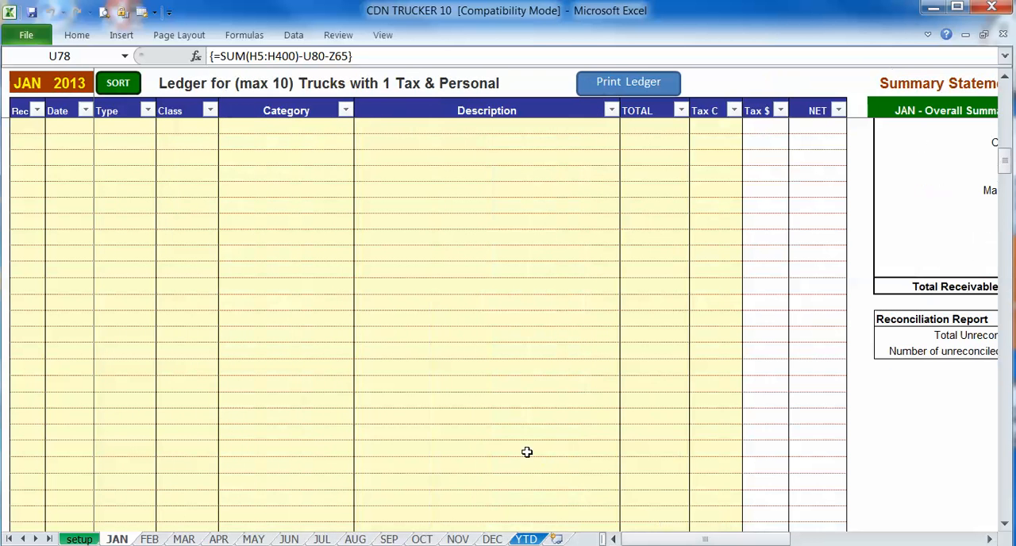
{"action": "scroll", "coordinate": [504, 429], "scroll_direction": "up", "scroll_amount": 9}
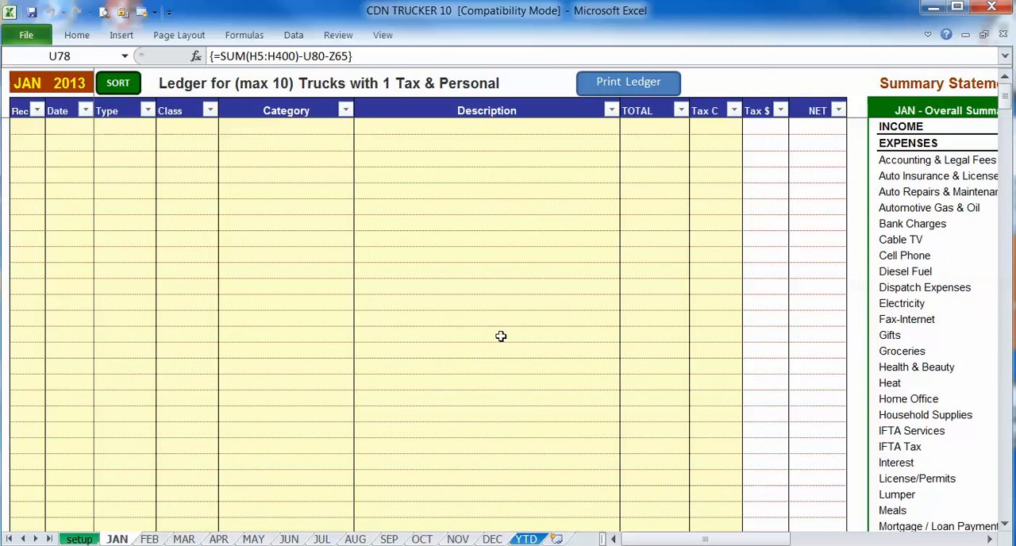
{"action": "left_click", "coordinate": [79, 539]}
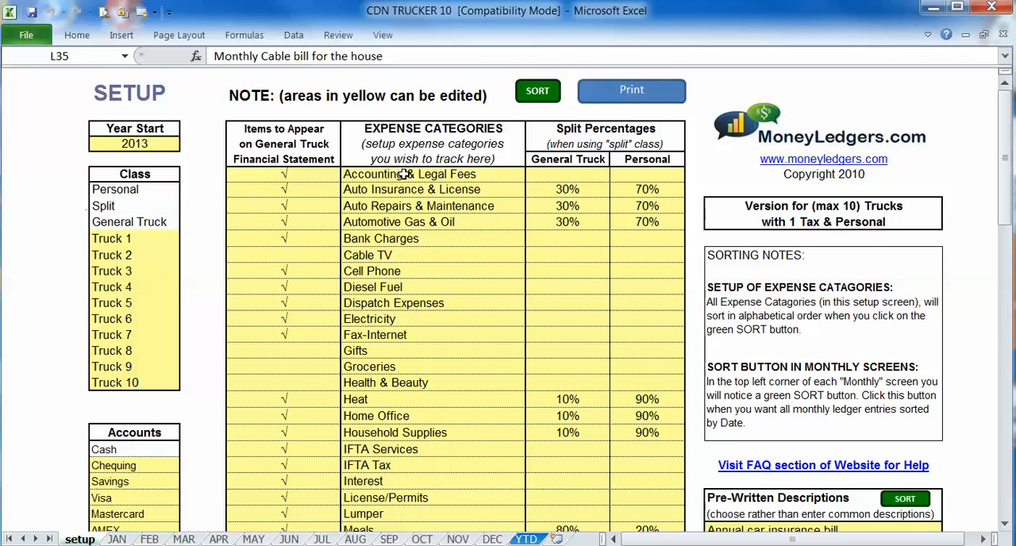
{"action": "left_click_drag", "start_coordinate": [405, 174], "coordinate": [403, 473]}
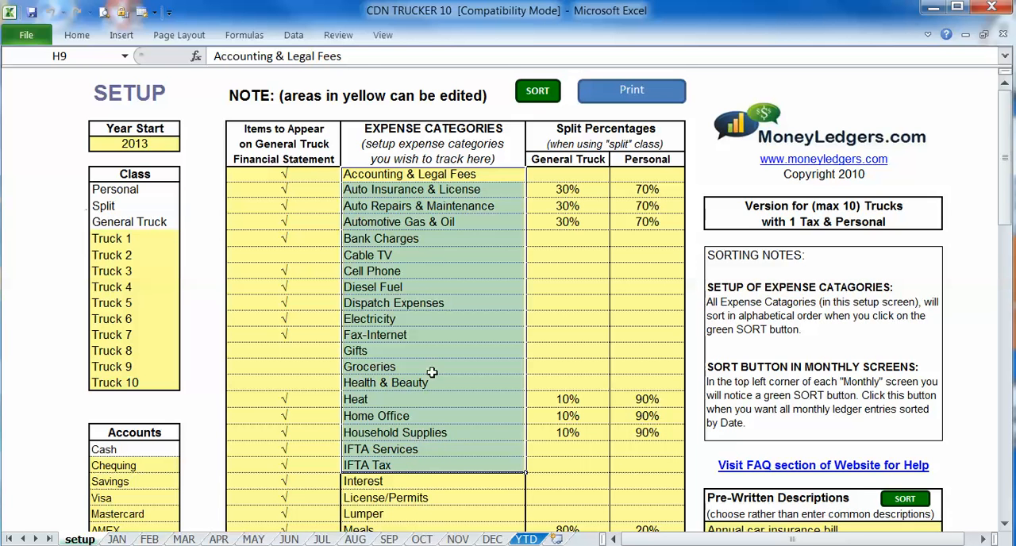
{"action": "left_click", "coordinate": [419, 207]}
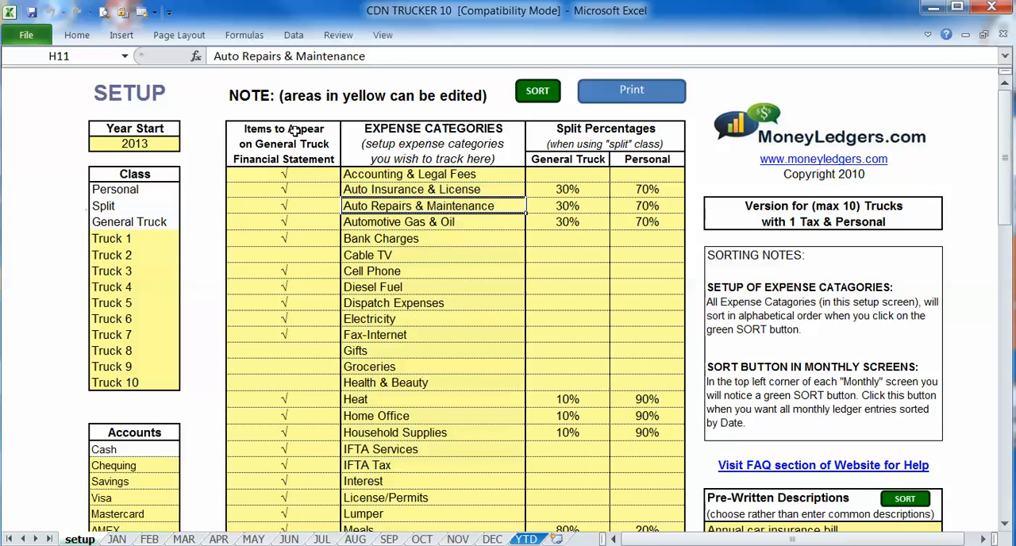
- Examine which expense categories are marked to appear on the General Truck Financial Statement, comparing Cable TV with Bank Charges
{"action": "left_click_drag", "start_coordinate": [291, 130], "coordinate": [292, 153]}
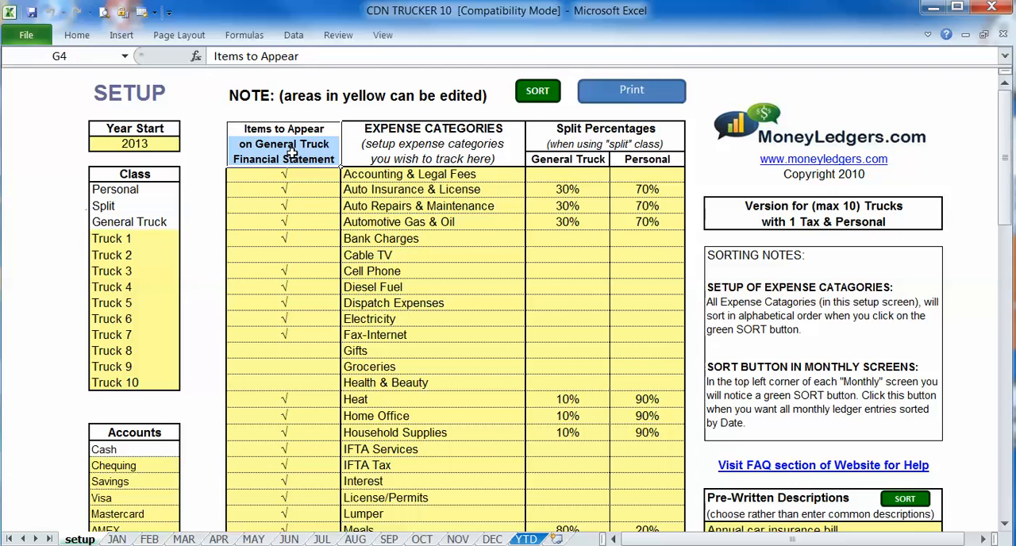
{"action": "left_click", "coordinate": [406, 256]}
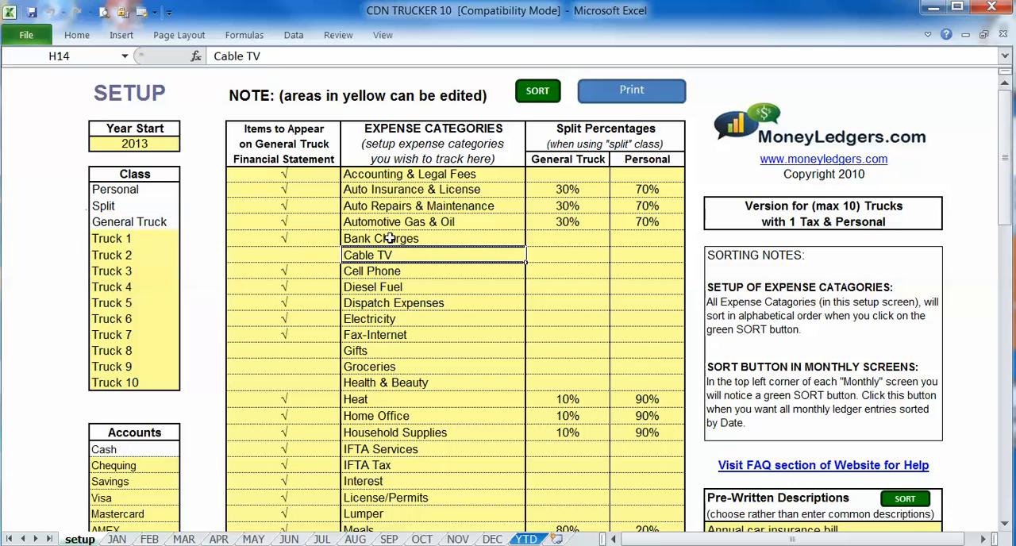
{"action": "left_click", "coordinate": [390, 238]}
{"action": "left_click", "coordinate": [312, 235]}
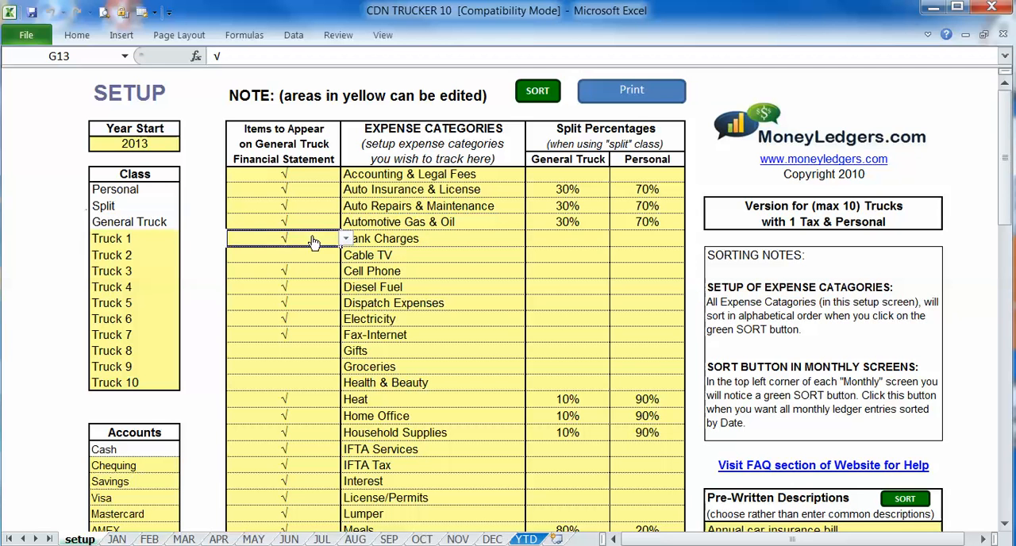
- Choose √ for Bank Charges as a General Truck Financial Statement item, and leave Health & Beauty blank
{"action": "key", "text": "alt+Down"}
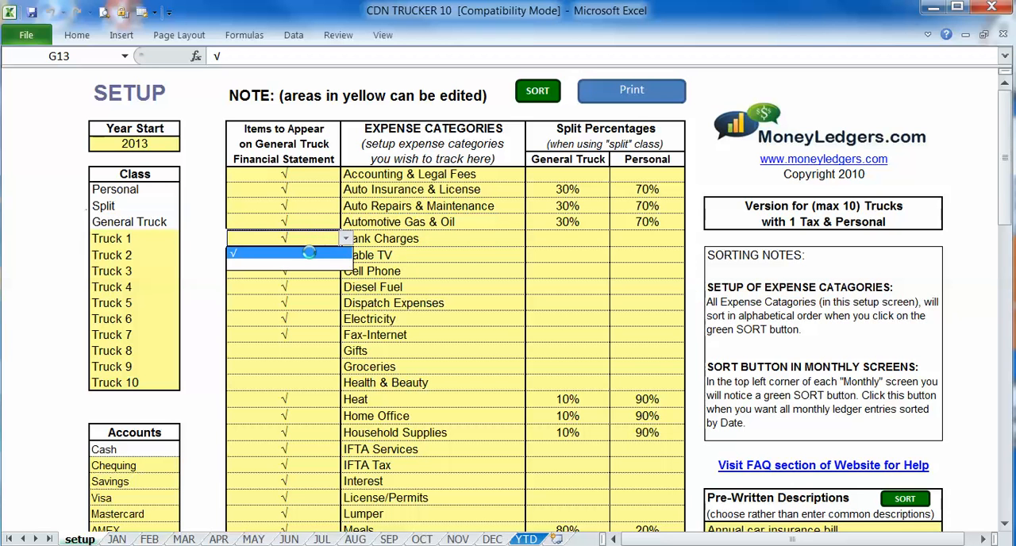
{"action": "left_click", "coordinate": [309, 252]}
{"action": "left_click", "coordinate": [363, 255]}
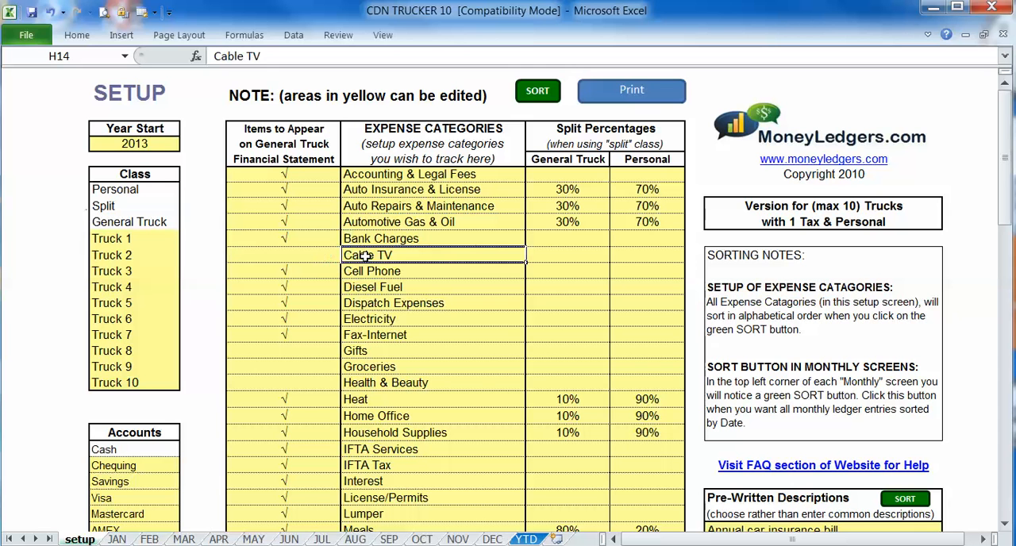
{"action": "left_click", "coordinate": [309, 387]}
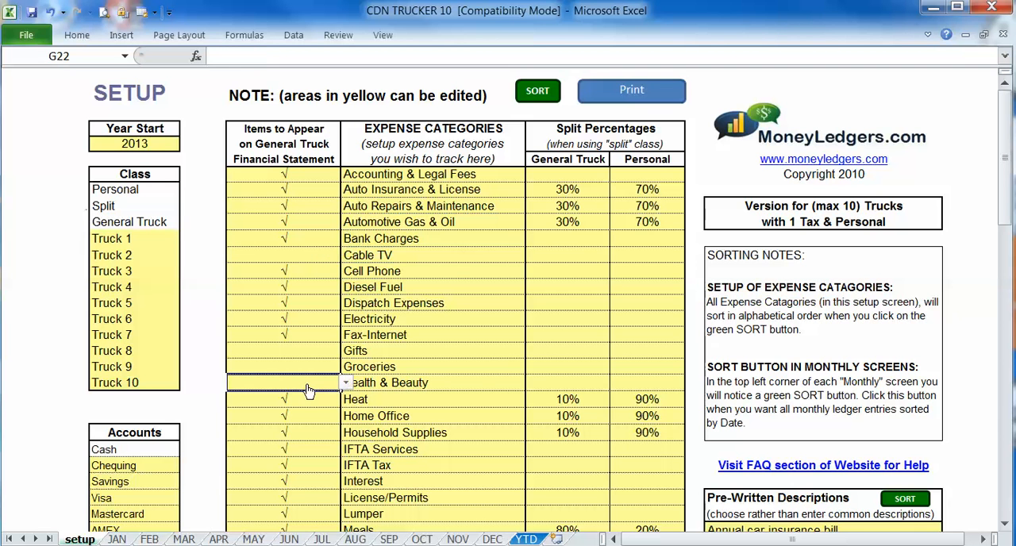
{"action": "key", "text": "alt+Down"}
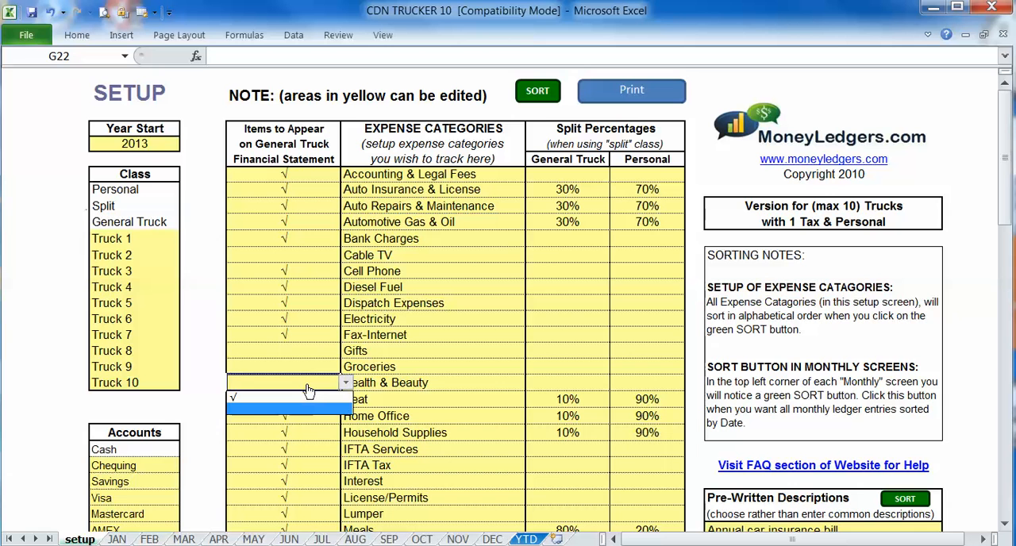
{"action": "left_click", "coordinate": [309, 391]}
{"action": "left_click", "coordinate": [385, 382]}
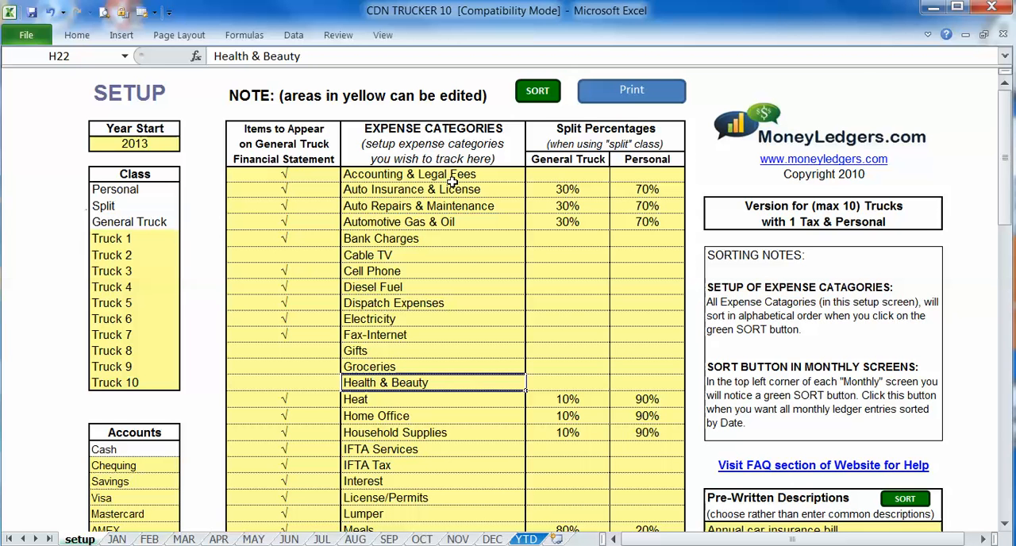
- Examine the Split Percentages columns, comparing the General Truck and Personal shares for Automotive Gas & Oil
{"action": "left_click_drag", "start_coordinate": [563, 131], "coordinate": [570, 156]}
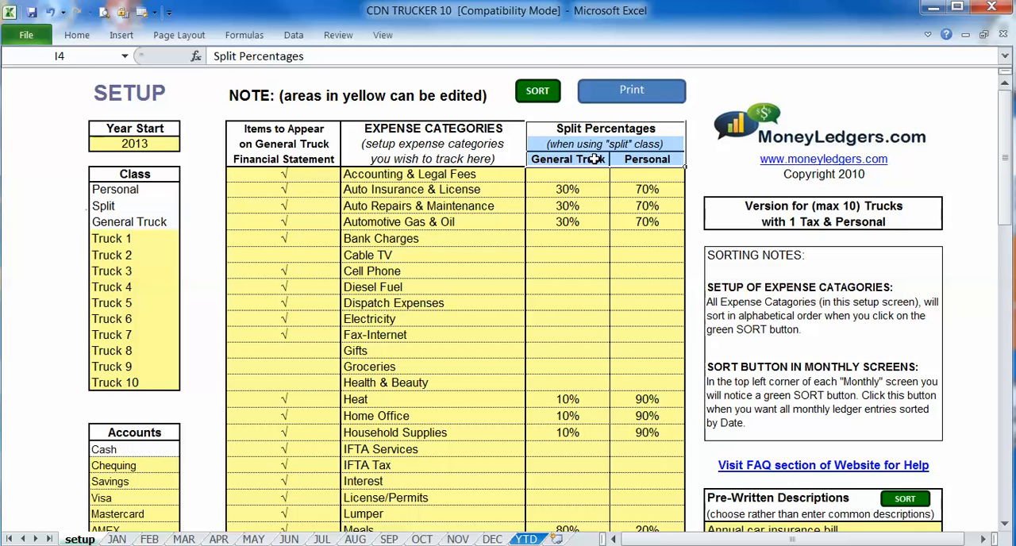
{"action": "left_click", "coordinate": [452, 223]}
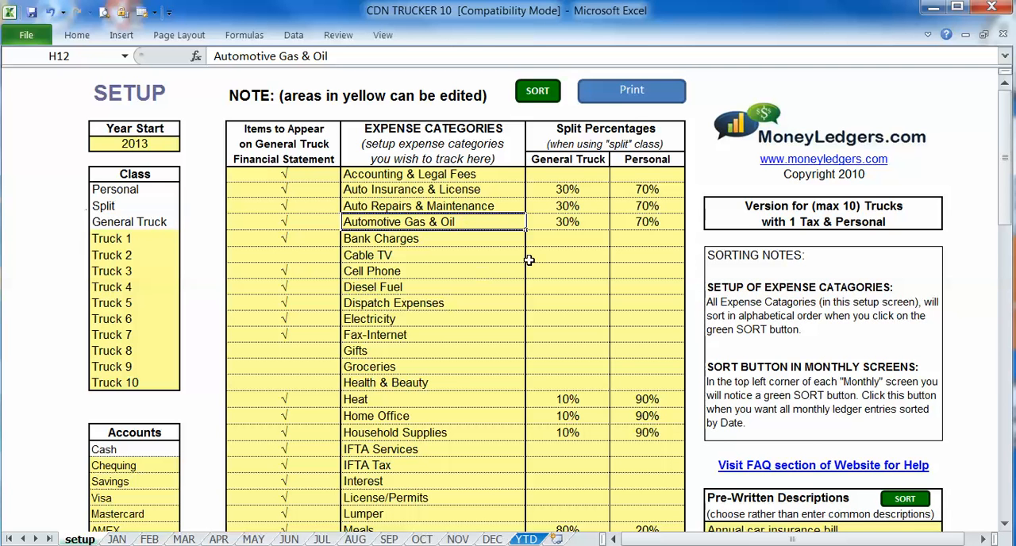
{"action": "left_click", "coordinate": [539, 222]}
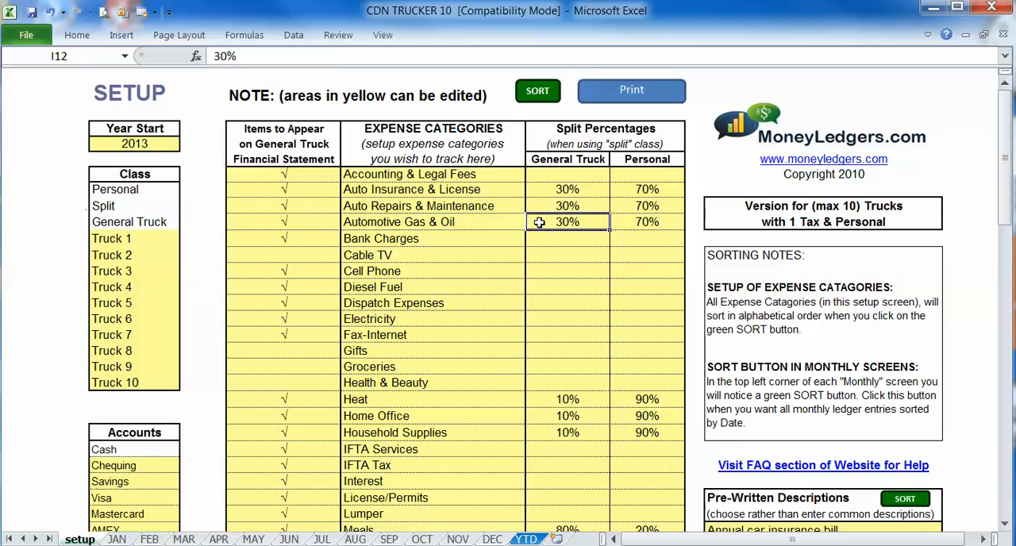
{"action": "left_click", "coordinate": [625, 222]}
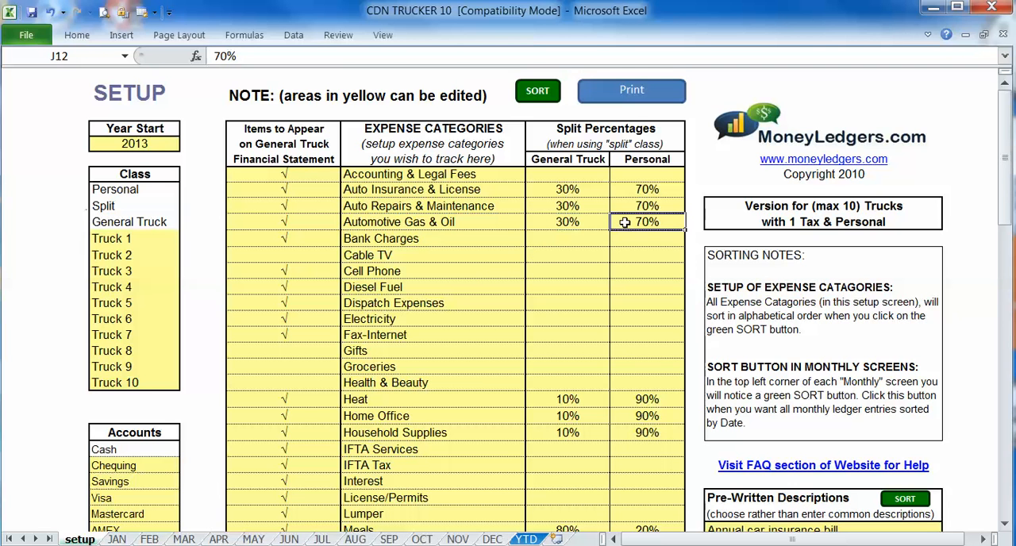
{"action": "left_click", "coordinate": [546, 221]}
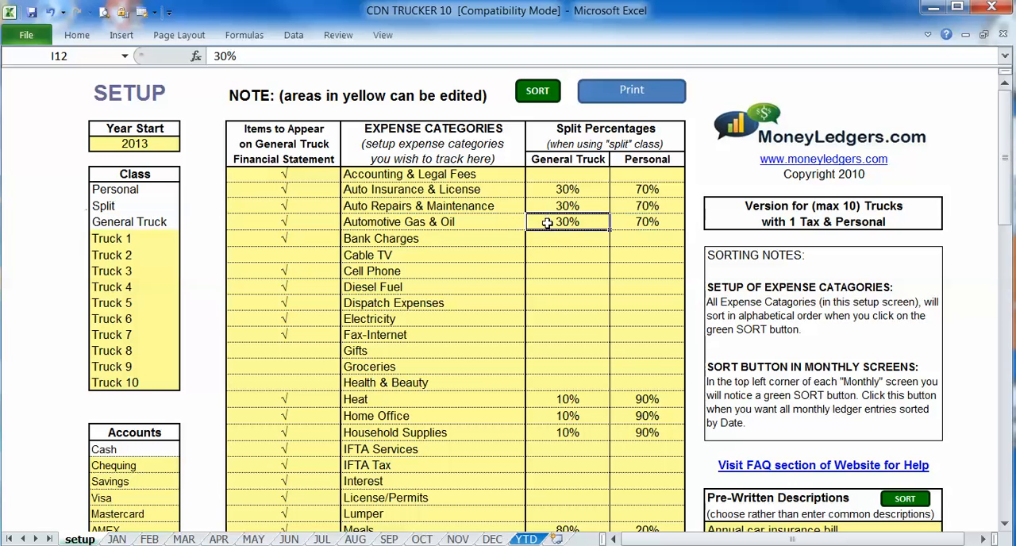
{"action": "left_click", "coordinate": [505, 221]}
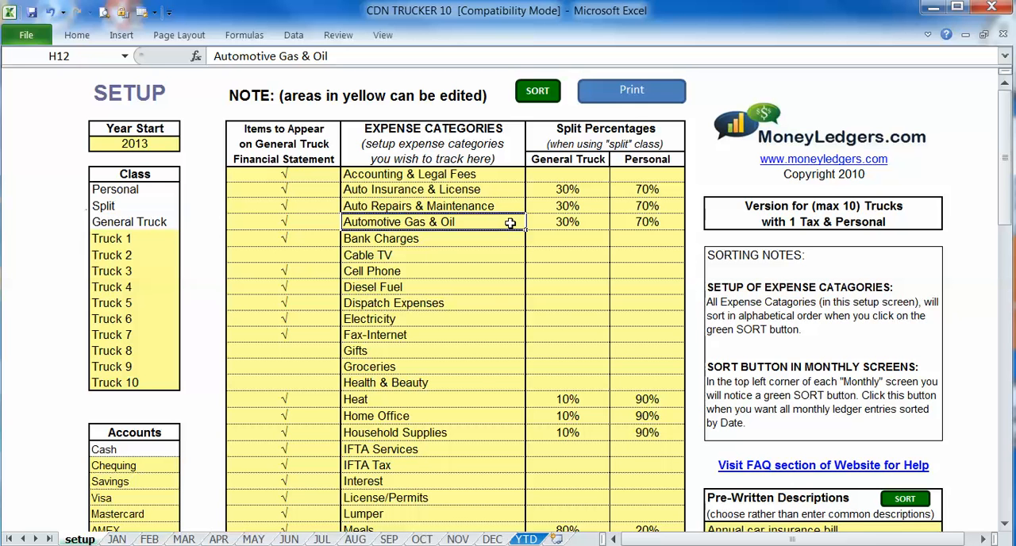
- Compare the General Truck and Personal split percentages for the Heat category
{"action": "left_click", "coordinate": [498, 400]}
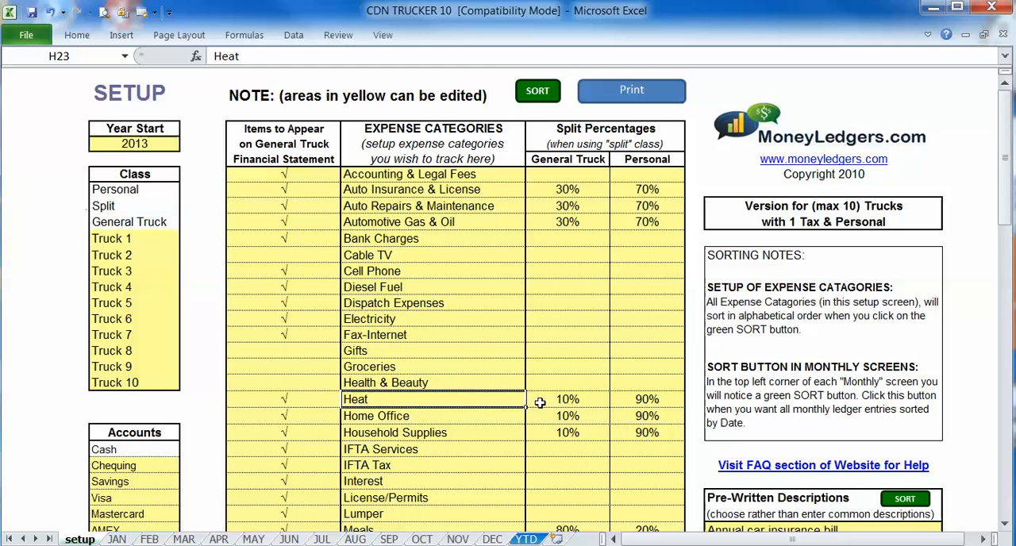
{"action": "left_click", "coordinate": [540, 401]}
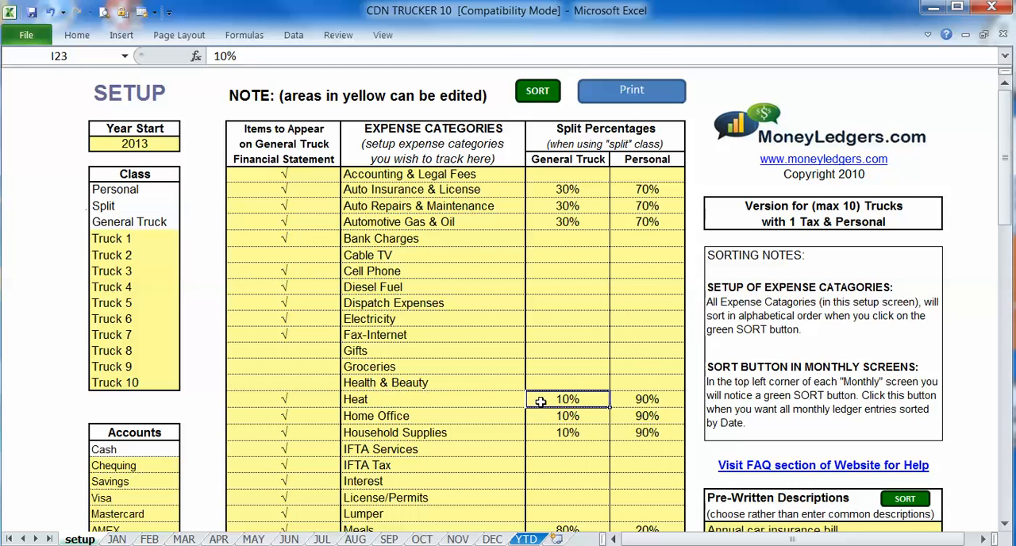
{"action": "left_click", "coordinate": [622, 400]}
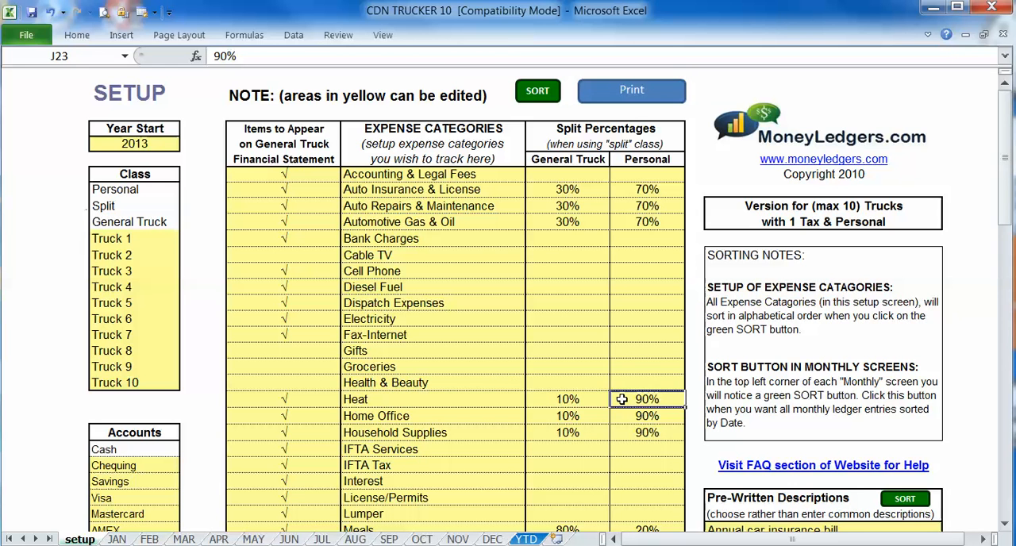
{"action": "left_click", "coordinate": [554, 400]}
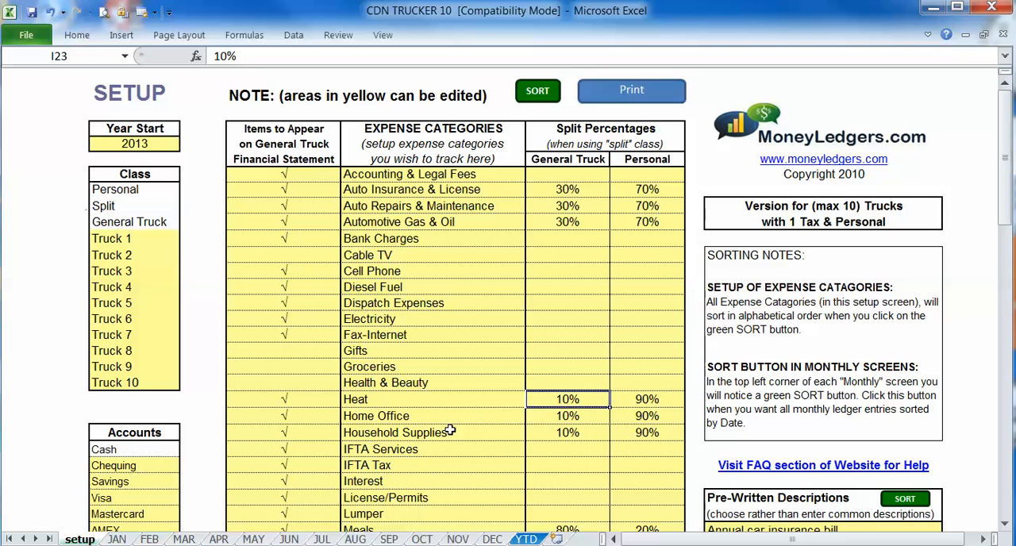
- Review the Year Start setting and the editable truck names in the Class list
{"action": "left_click", "coordinate": [119, 146]}
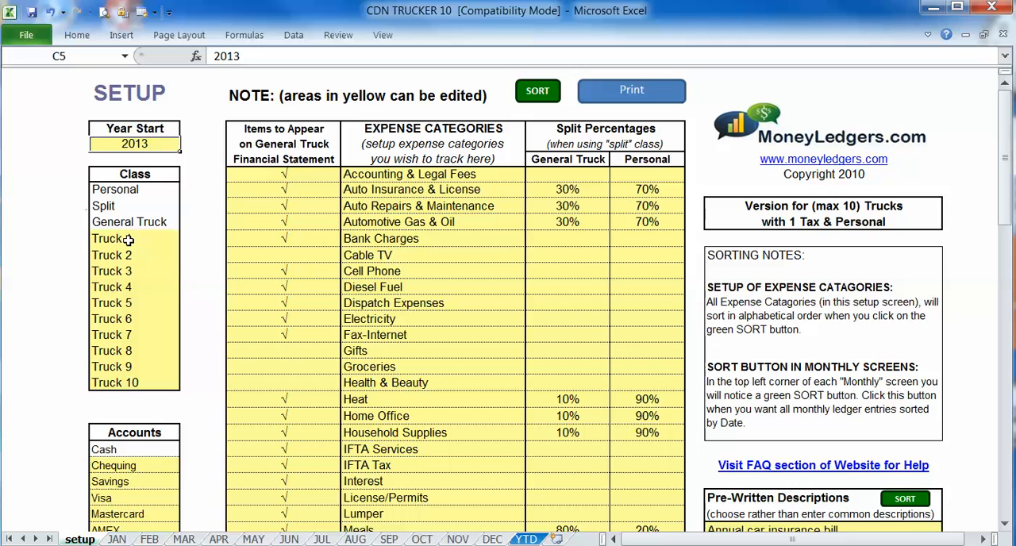
{"action": "left_click_drag", "start_coordinate": [129, 240], "coordinate": [132, 382]}
{"action": "left_click", "coordinate": [117, 269]}
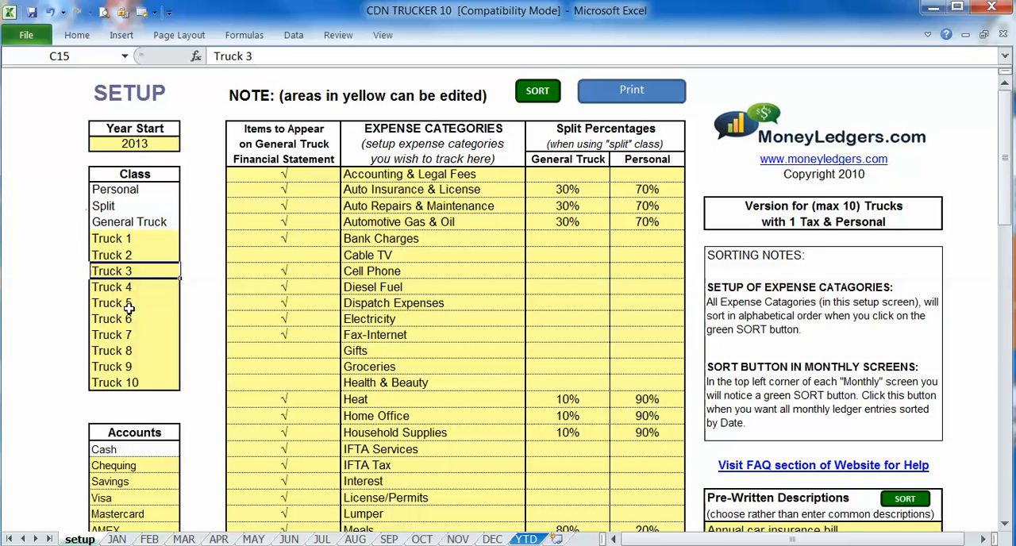
- Review the editable entries in the Accounts list, from Chequing through the blank rows, including Savings and Mastercard
{"action": "scroll", "coordinate": [128, 316], "scroll_direction": "down", "scroll_amount": 4}
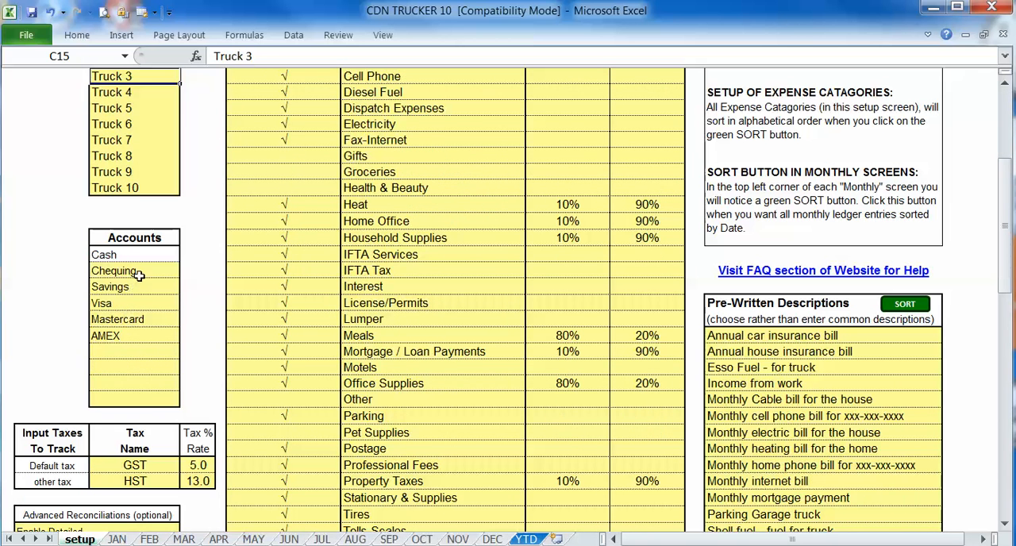
{"action": "left_click_drag", "start_coordinate": [135, 272], "coordinate": [149, 401]}
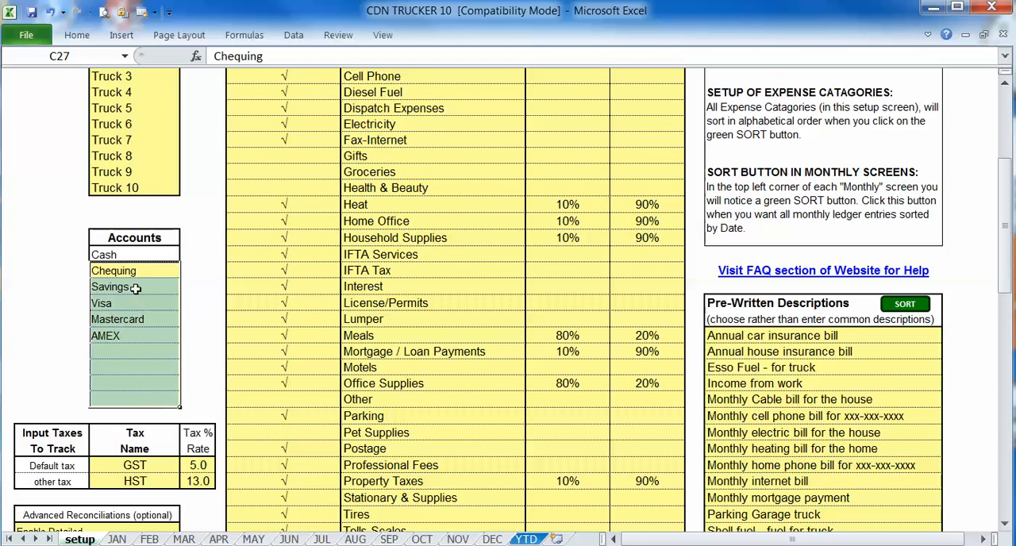
{"action": "left_click", "coordinate": [132, 289]}
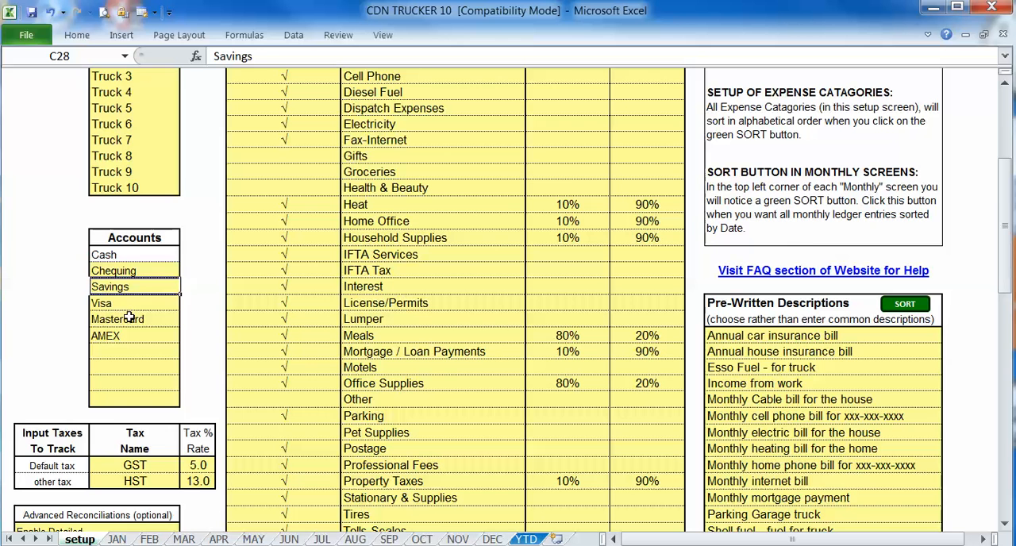
{"action": "left_click", "coordinate": [127, 319]}
- Examine the names and percentage rates of the default tax and the other tax under Input Taxes To Track
{"action": "scroll", "coordinate": [124, 340], "scroll_direction": "down", "scroll_amount": 3}
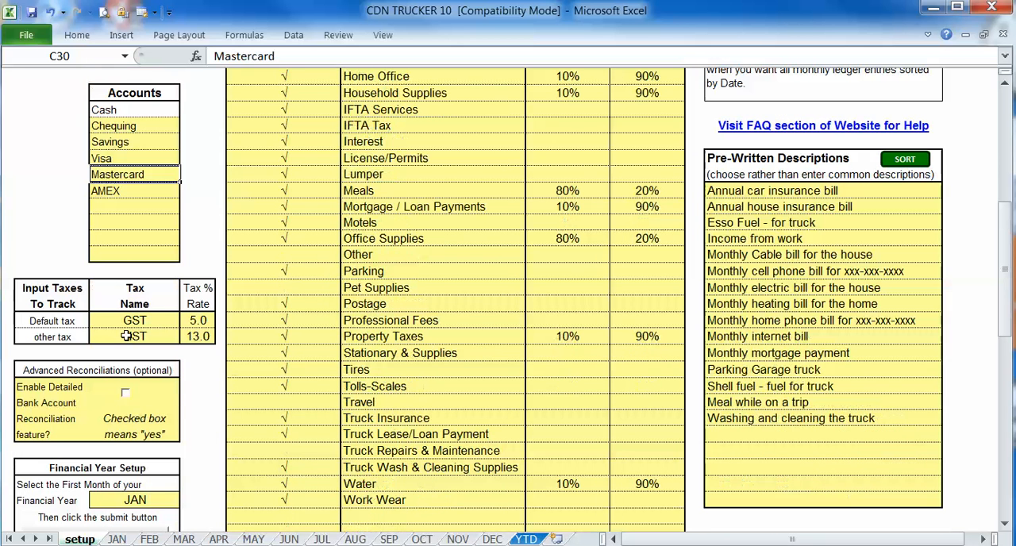
{"action": "left_click", "coordinate": [135, 324]}
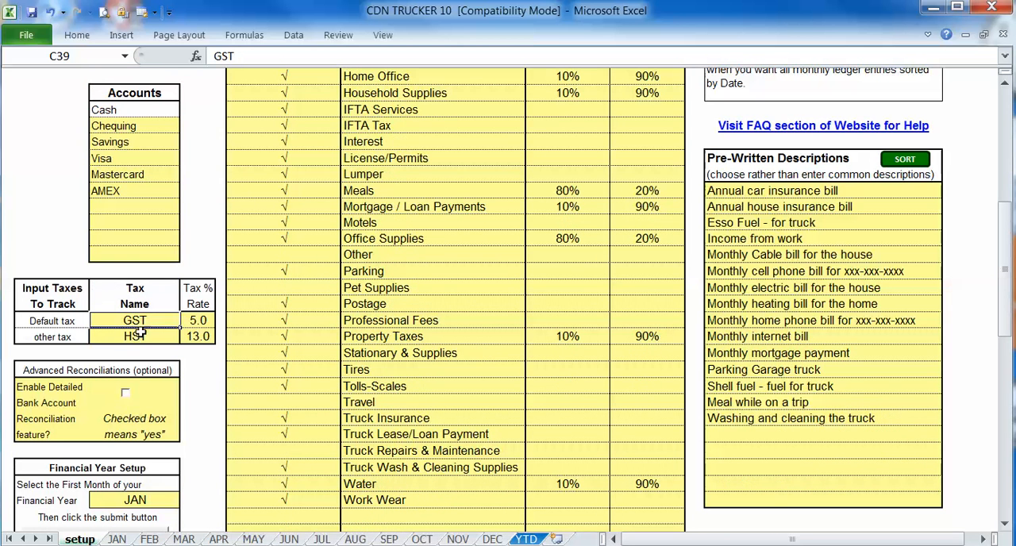
{"action": "left_click", "coordinate": [81, 324]}
{"action": "left_click", "coordinate": [131, 324]}
{"action": "left_click", "coordinate": [195, 320]}
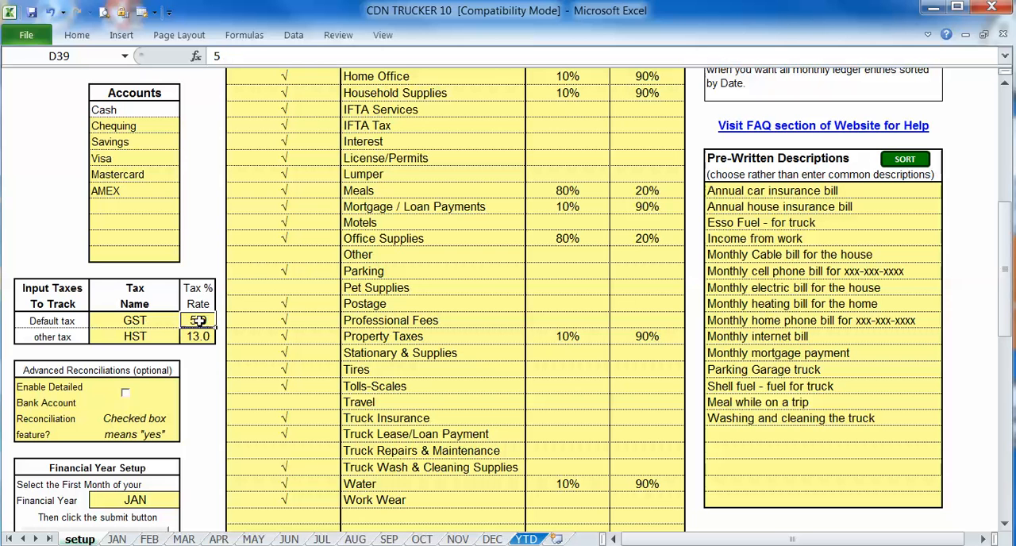
{"action": "left_click", "coordinate": [107, 336]}
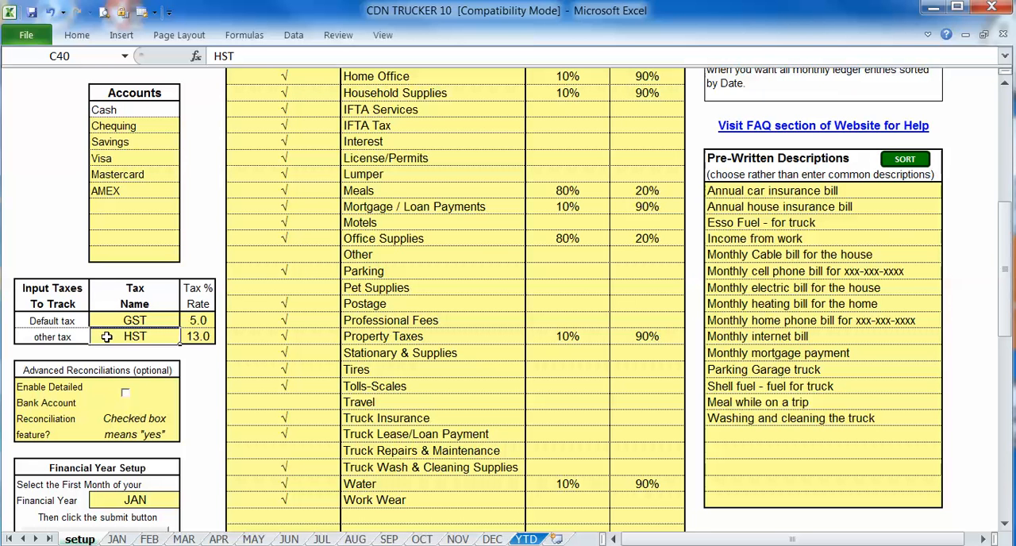
{"action": "left_click", "coordinate": [192, 338]}
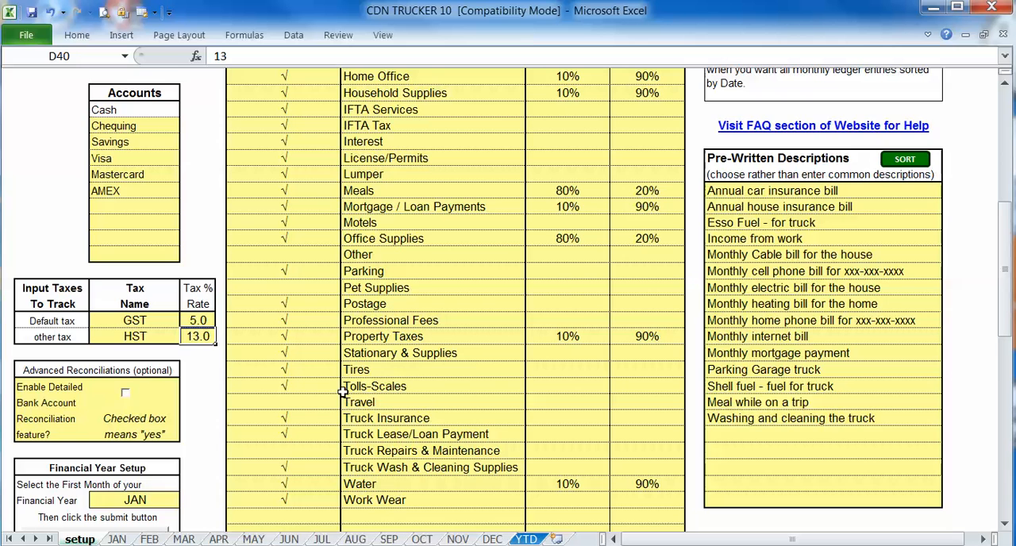
- View the month choices for the first month of the financial year, and leave JAN selected
{"action": "scroll", "coordinate": [343, 392], "scroll_direction": "down", "scroll_amount": 3}
{"action": "left_click", "coordinate": [137, 357]}
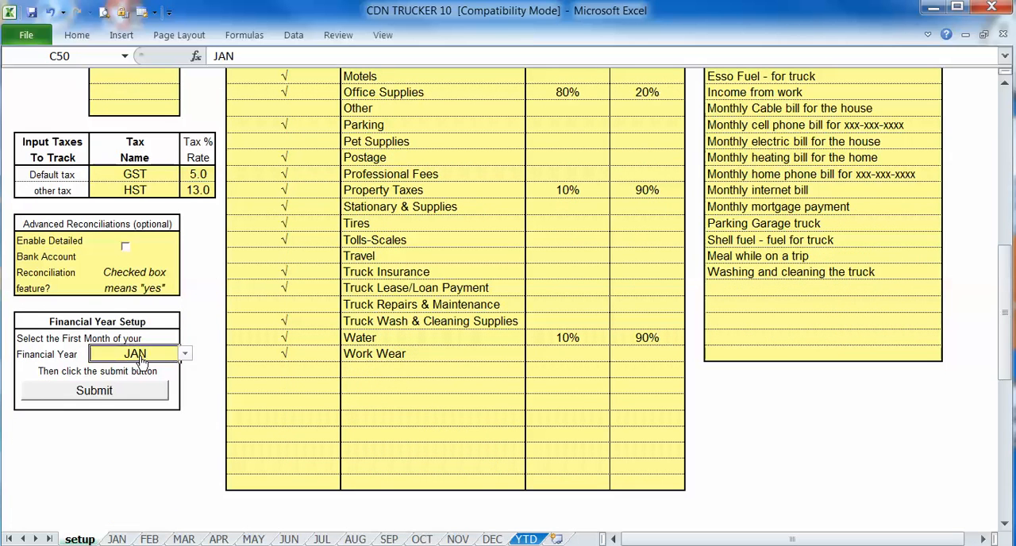
{"action": "left_click", "coordinate": [184, 354]}
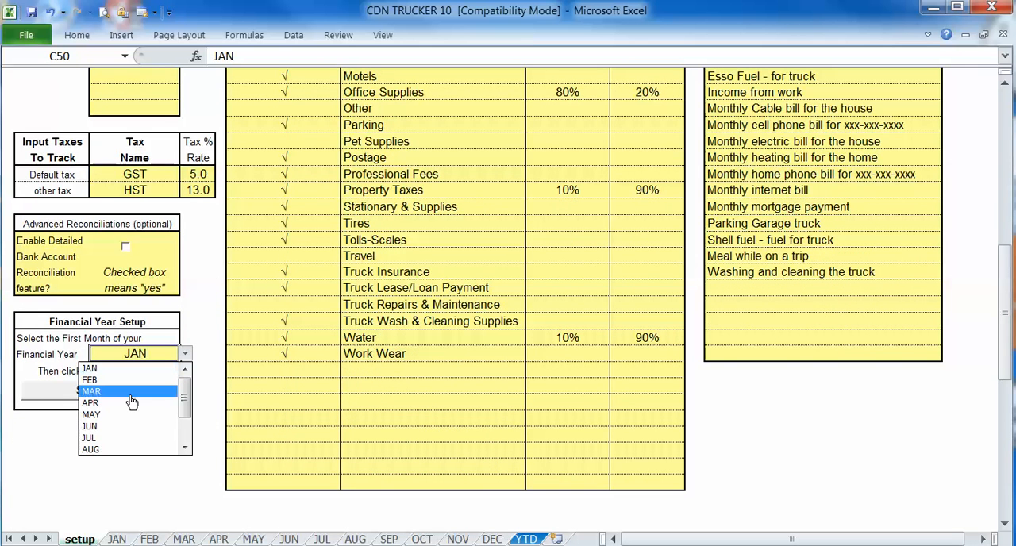
{"action": "left_click", "coordinate": [172, 326]}
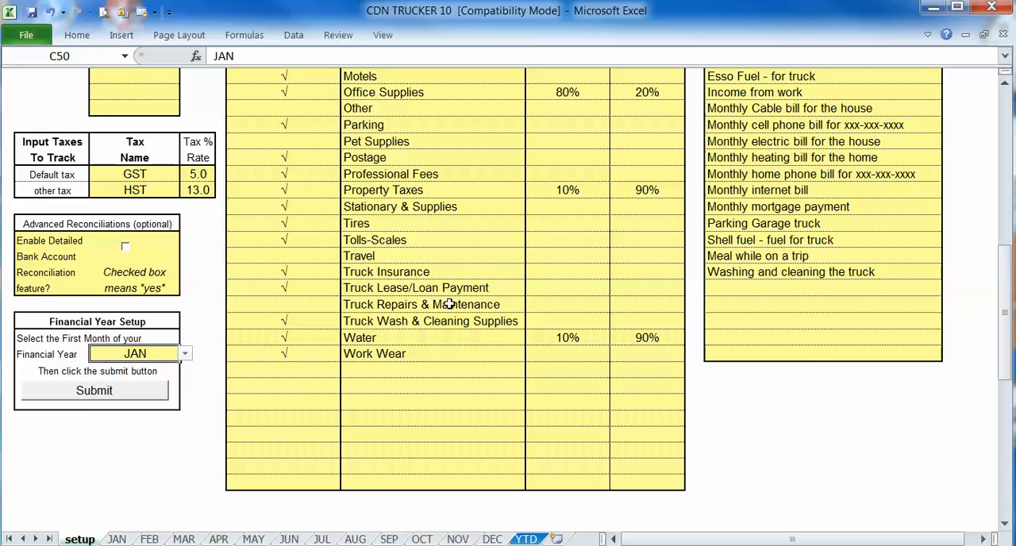
- Review the Pre-Written Descriptions list, starting with the annual car insurance bill entry
{"action": "scroll", "coordinate": [428, 302], "scroll_direction": "up", "scroll_amount": 6}
{"action": "scroll", "coordinate": [429, 302], "scroll_direction": "down", "scroll_amount": 4}
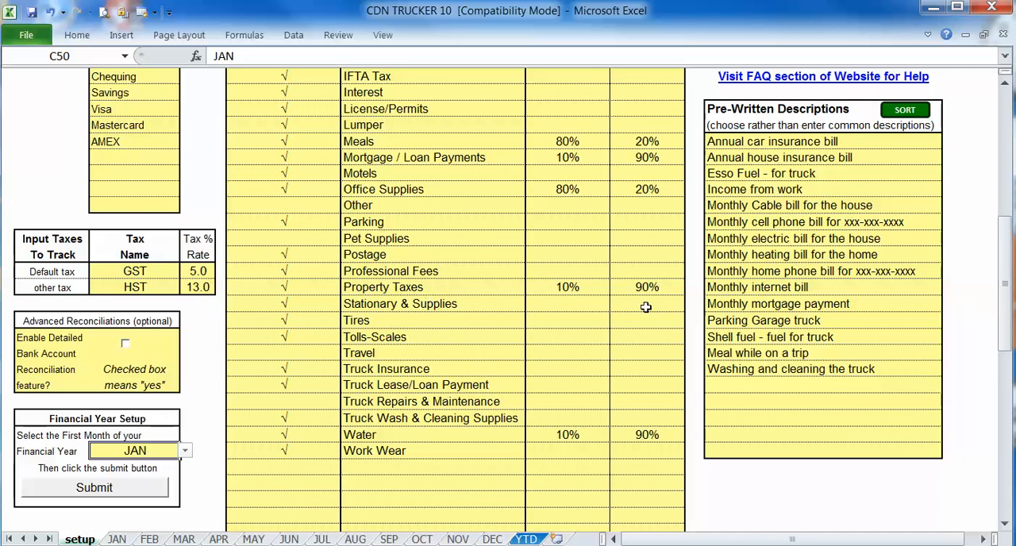
{"action": "left_click", "coordinate": [756, 110]}
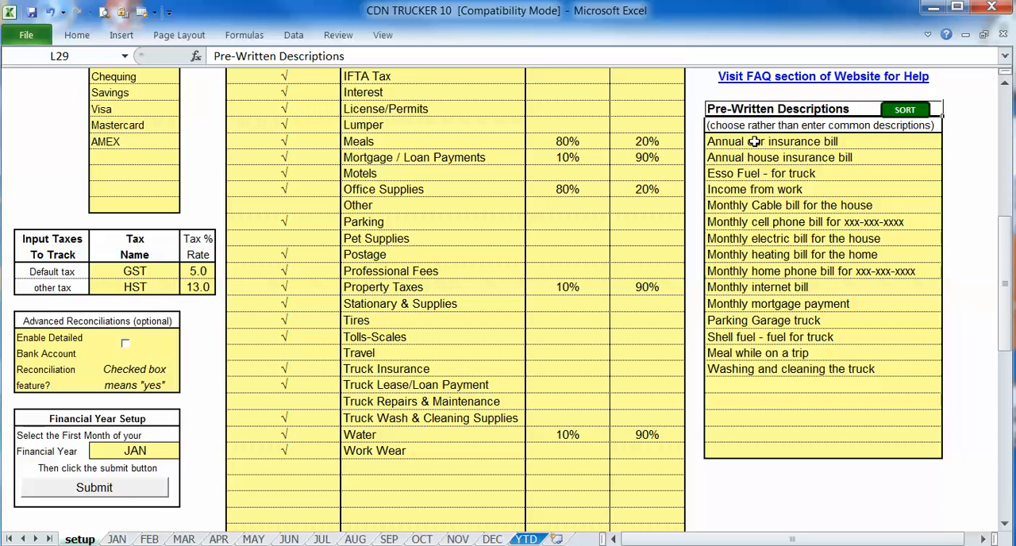
{"action": "left_click", "coordinate": [754, 141]}
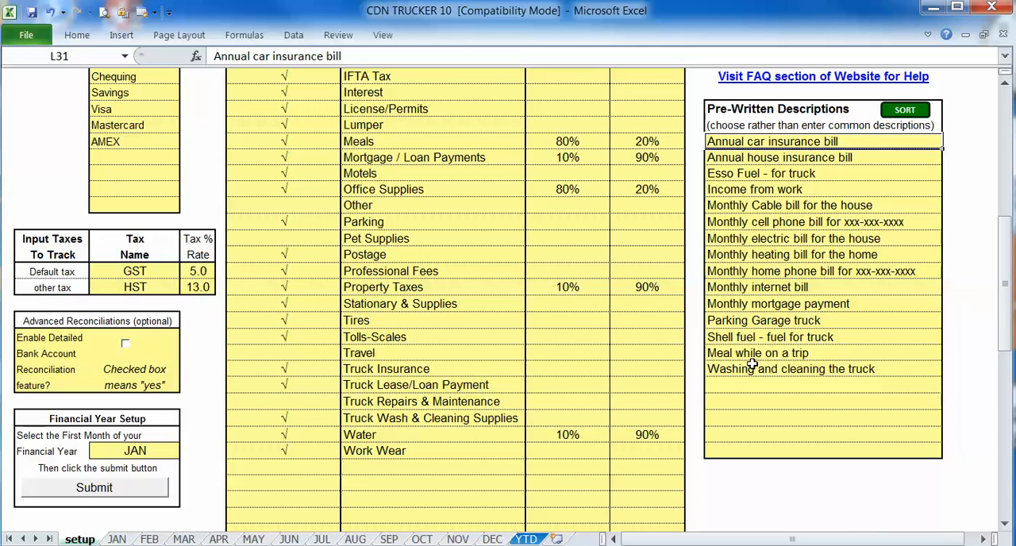
- Open the YTD sheet, and review the General Truck and Overall summaries across to the 4th Quarter input tax and payment type summaries
{"action": "scroll", "coordinate": [752, 363], "scroll_direction": "up", "scroll_amount": 8}
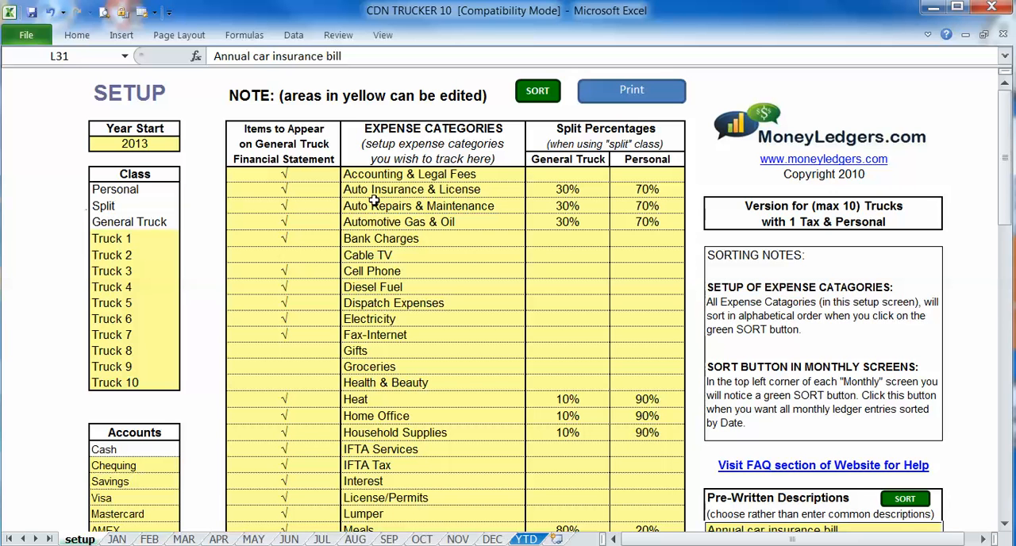
{"action": "left_click", "coordinate": [527, 540]}
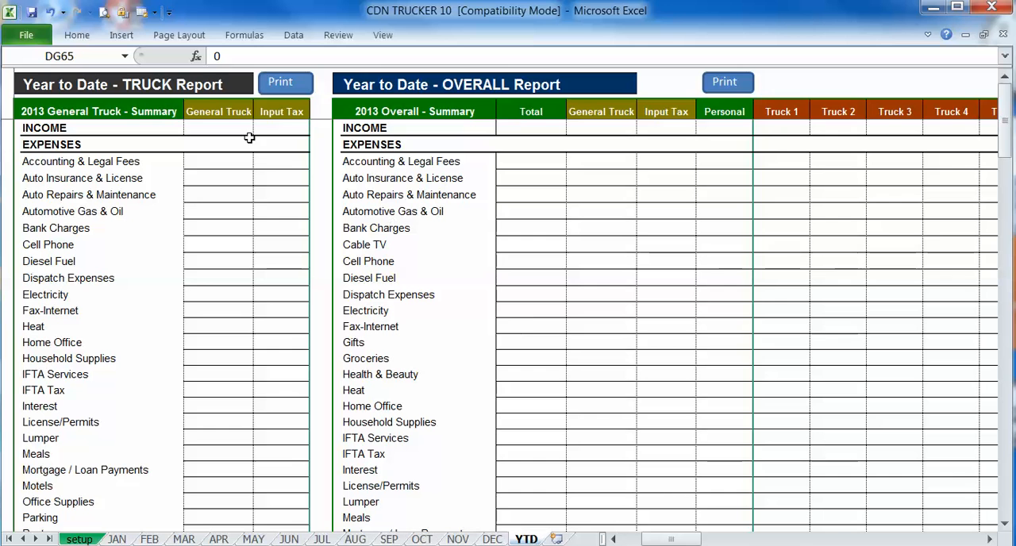
{"action": "left_click", "coordinate": [50, 114]}
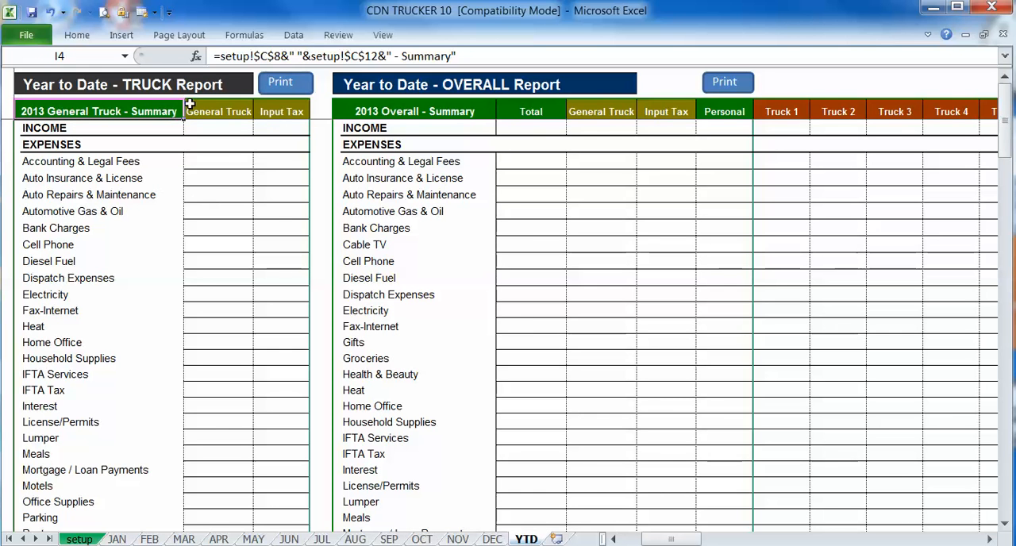
{"action": "left_click", "coordinate": [413, 116]}
{"action": "left_click_drag", "start_coordinate": [656, 540], "coordinate": [927, 541]}
{"action": "scroll", "coordinate": [824, 479], "scroll_direction": "down", "scroll_amount": 15}
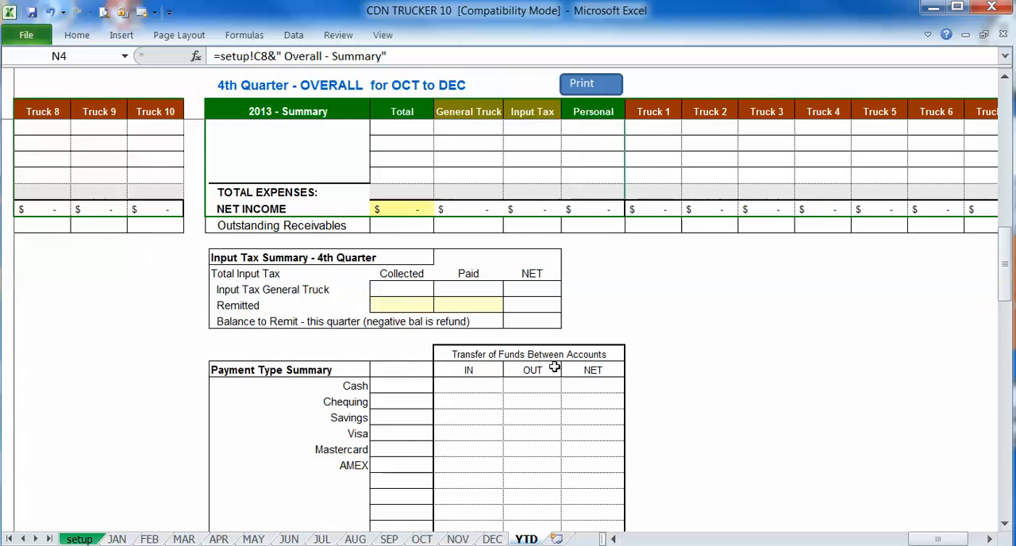
- Examine the 4th Quarter Input Tax Summary's collected, paid and net cells, balance to remit, and remitted input cells
{"action": "scroll", "coordinate": [554, 367], "scroll_direction": "down", "scroll_amount": 2}
{"action": "left_click", "coordinate": [387, 186]}
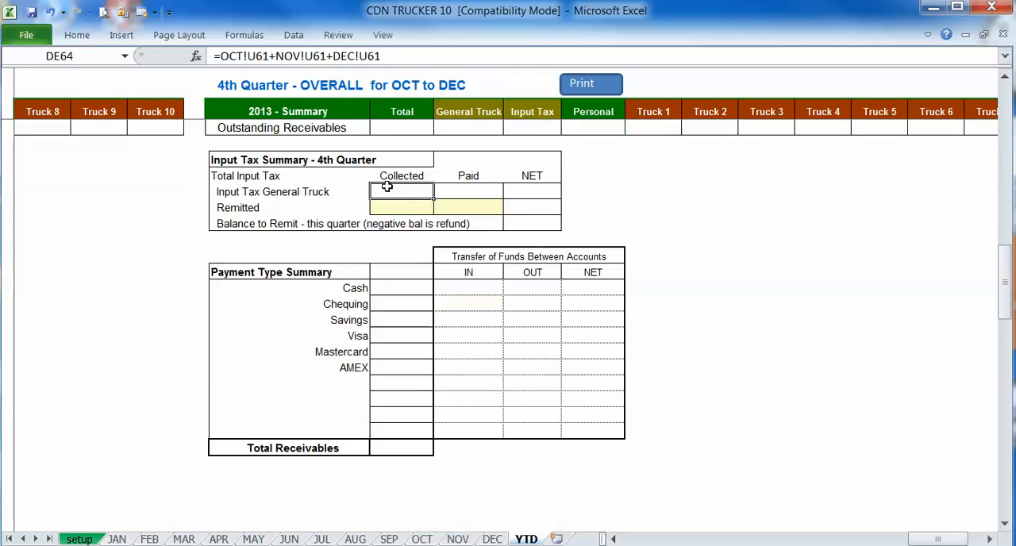
{"action": "left_click", "coordinate": [460, 192]}
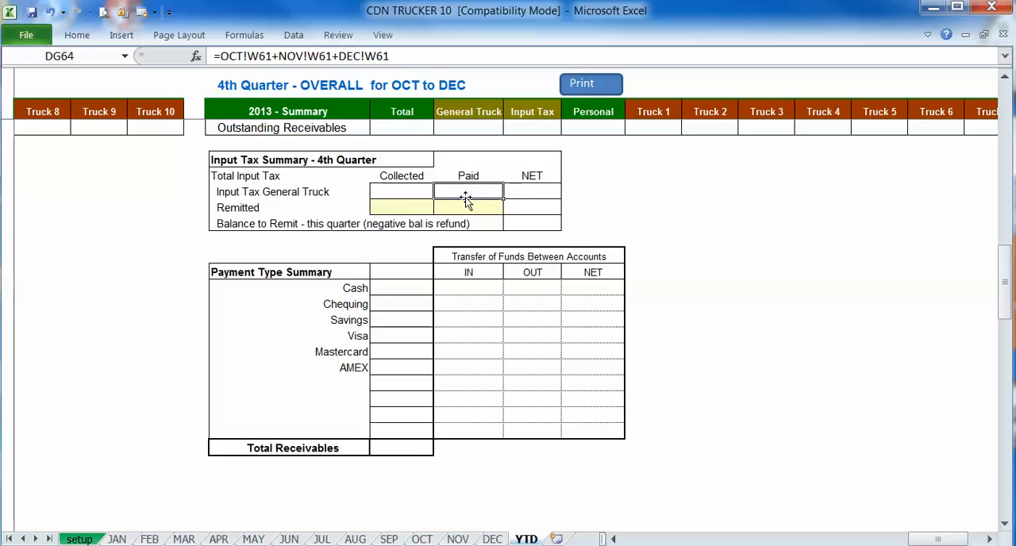
{"action": "left_click", "coordinate": [533, 190]}
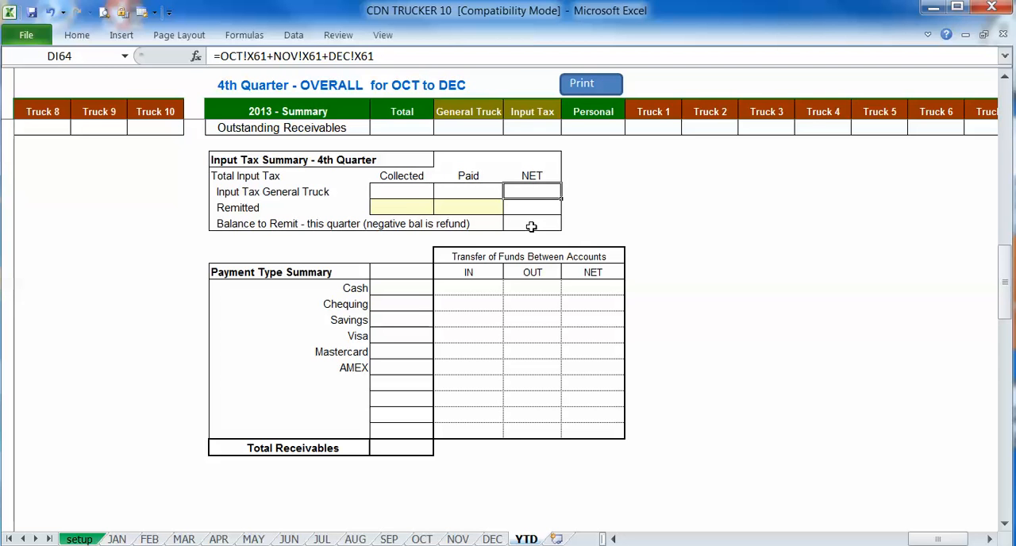
{"action": "left_click", "coordinate": [531, 226]}
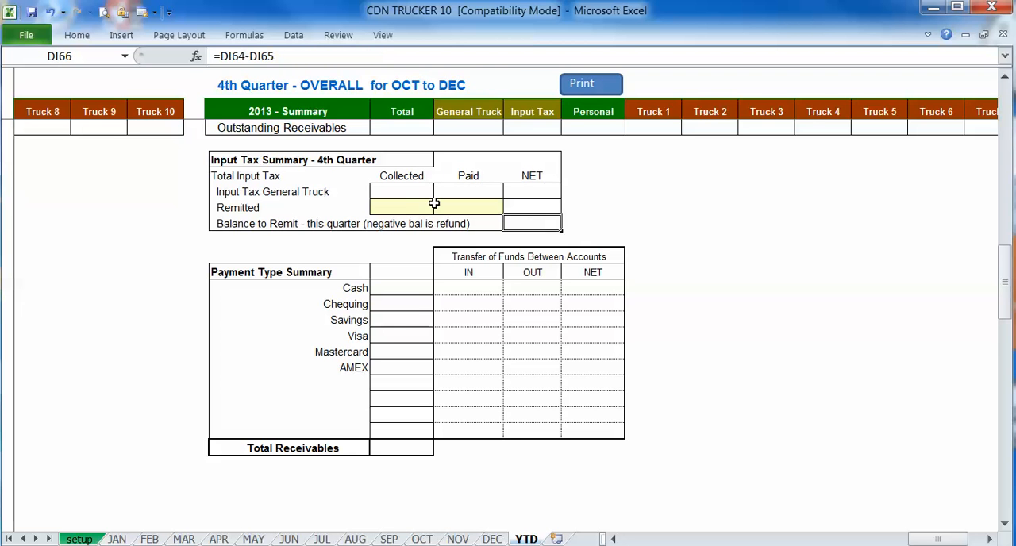
{"action": "left_click_drag", "start_coordinate": [429, 207], "coordinate": [453, 207]}
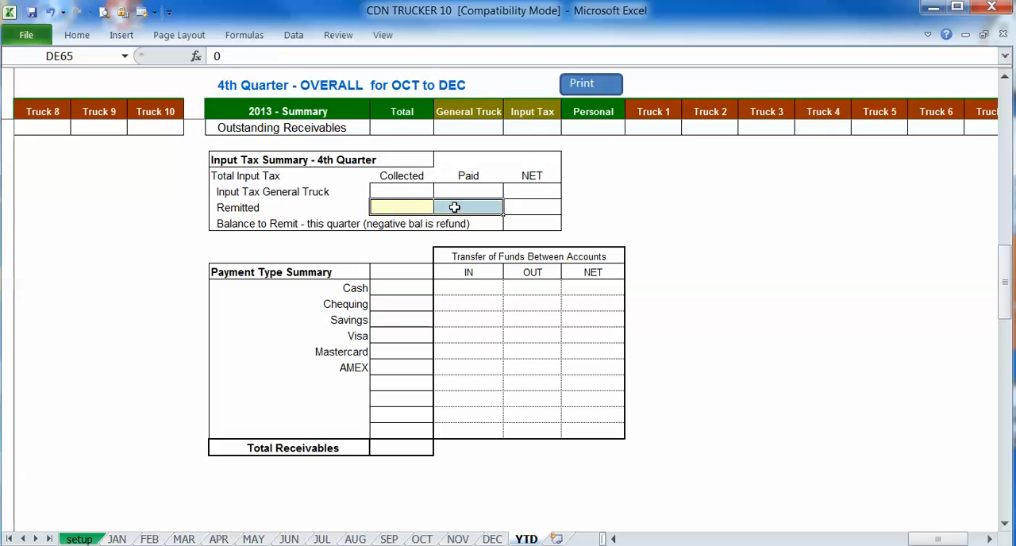
{"action": "left_click", "coordinate": [458, 204]}
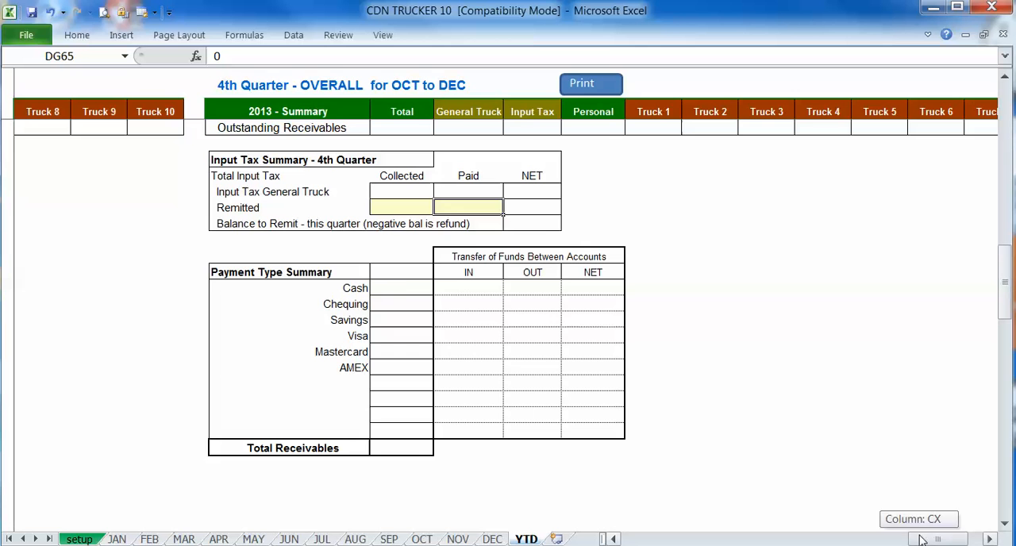
- Review the 4th Quarter Payment Type Summary, fund transfers and Total Receivables, and return to the Year to Date reports
{"action": "left_click_drag", "start_coordinate": [354, 291], "coordinate": [350, 429]}
{"action": "left_click", "coordinate": [499, 290]}
{"action": "left_click_drag", "start_coordinate": [499, 290], "coordinate": [589, 305]}
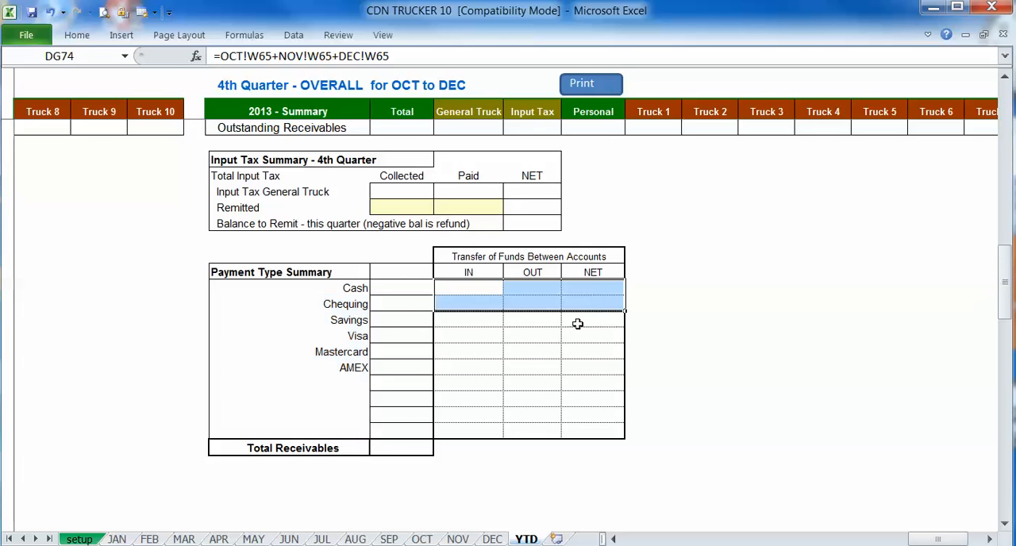
{"action": "left_click", "coordinate": [388, 448]}
{"action": "left_click_drag", "start_coordinate": [923, 540], "coordinate": [634, 540]}
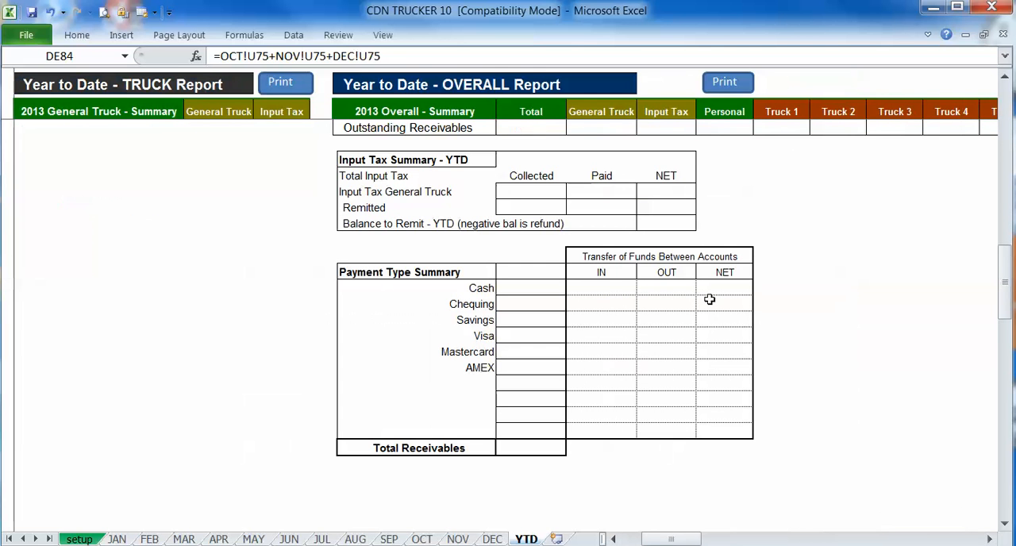
- On the JAN sheet, add a ledger entry dated 11-Jan with the payment type Savings
{"action": "left_click", "coordinate": [116, 539]}
{"action": "left_click", "coordinate": [76, 146]}
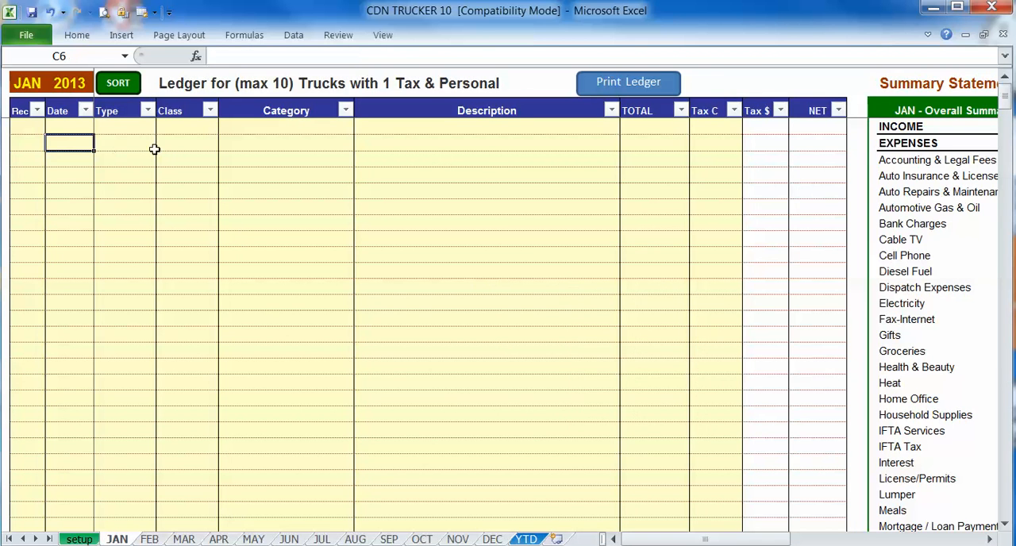
{"action": "type", "text": "11jan"}
{"action": "key", "text": "Tab"}
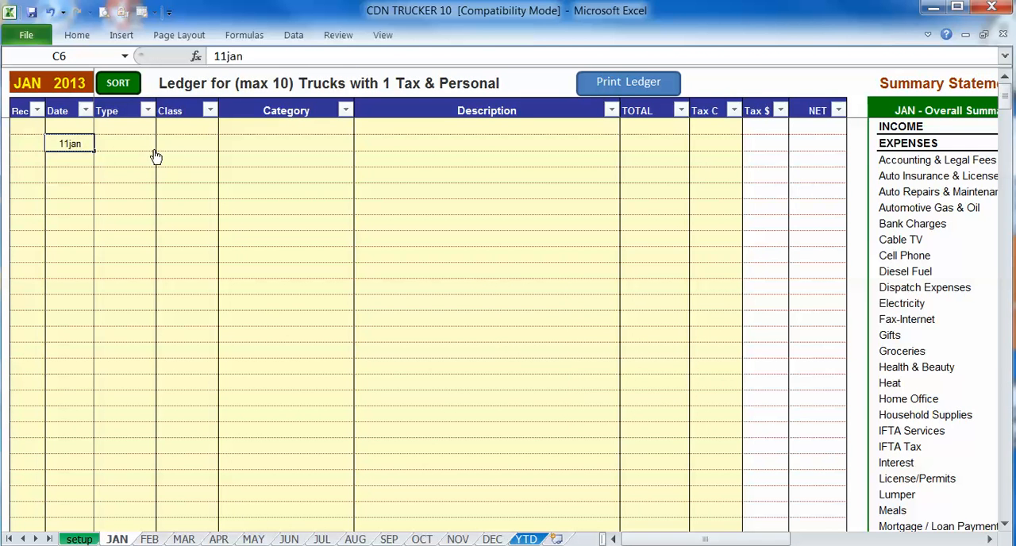
{"action": "left_click", "coordinate": [157, 147]}
{"action": "left_click", "coordinate": [115, 181]}
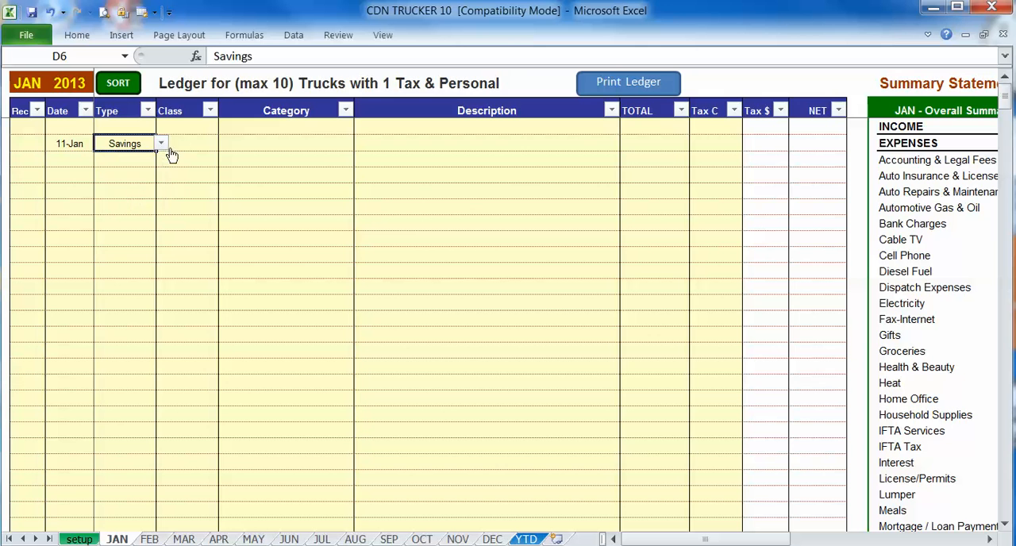
- Assign the 11-Jan entry to class Truck 1 and category INCOME
{"action": "left_click", "coordinate": [185, 146]}
{"action": "key", "text": "alt+Down"}
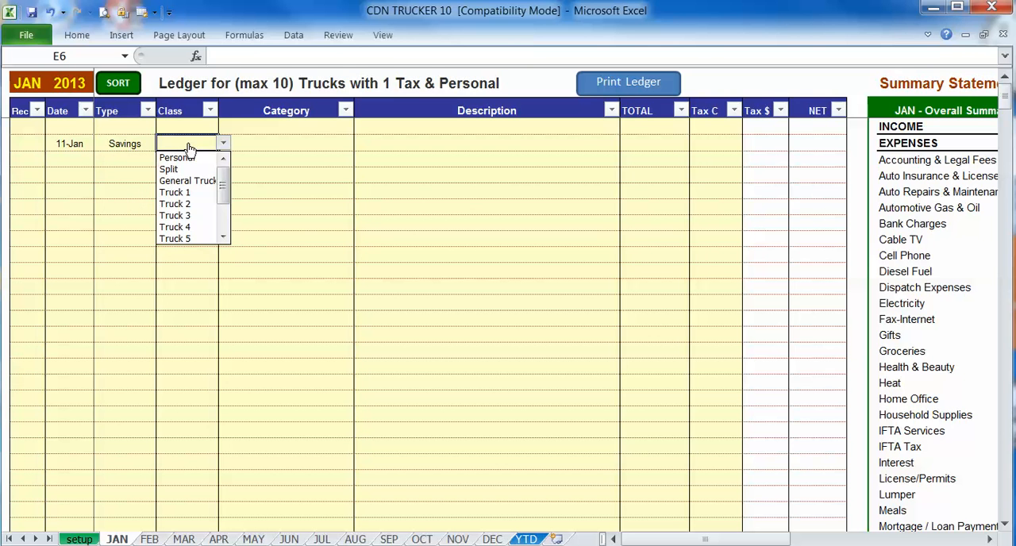
{"action": "left_click", "coordinate": [192, 193]}
{"action": "left_click", "coordinate": [286, 148]}
{"action": "key", "text": "alt+Down"}
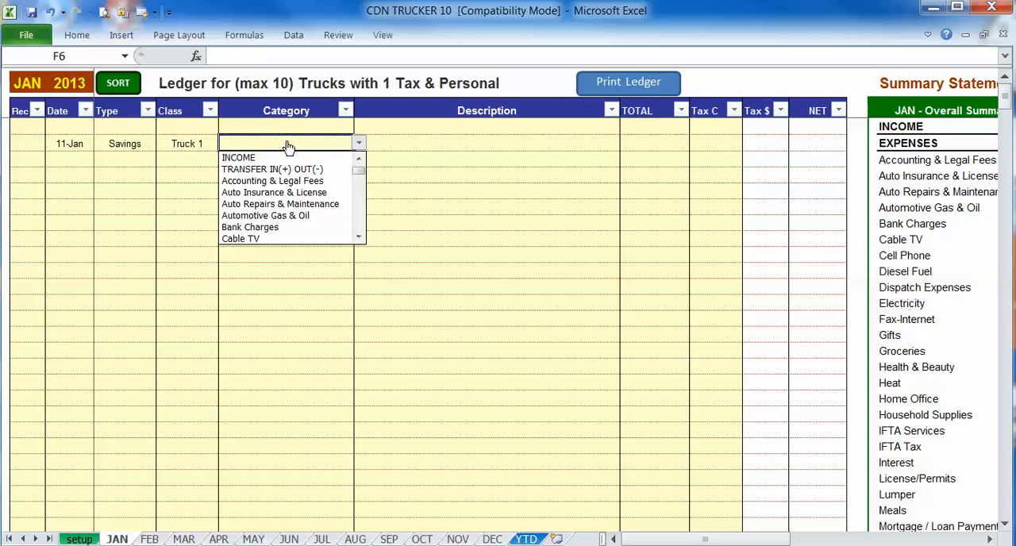
{"action": "left_click", "coordinate": [280, 159]}
- Describe the 11-Jan entry as "Load revenue", with a total of 2100 and the tax code GST
{"action": "left_click", "coordinate": [439, 147]}
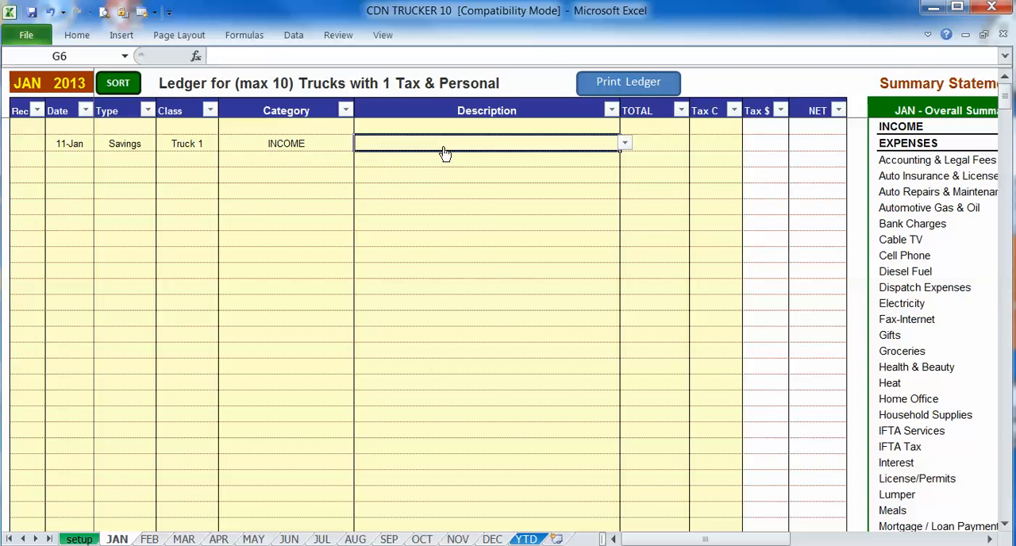
{"action": "key", "text": "alt+Down"}
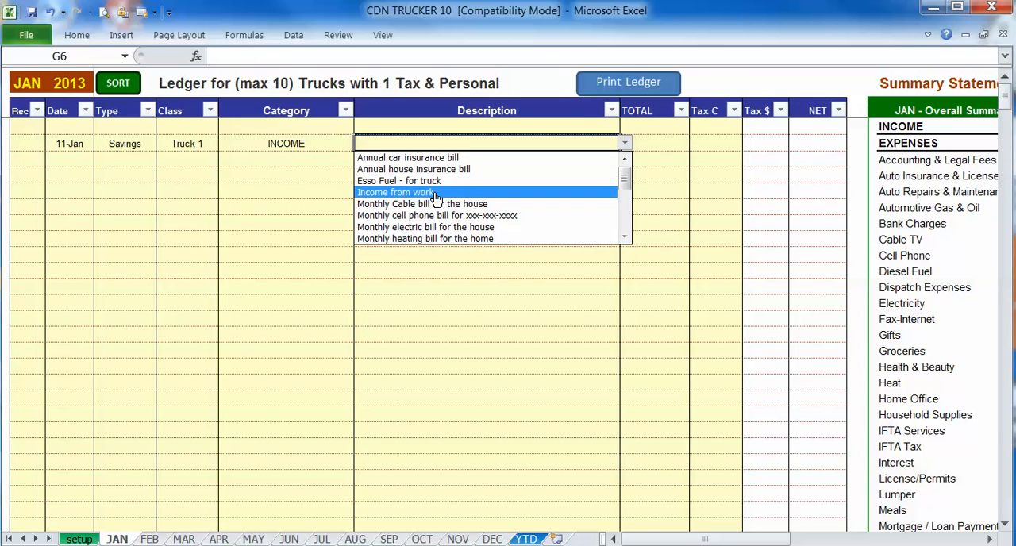
{"action": "left_click", "coordinate": [437, 143]}
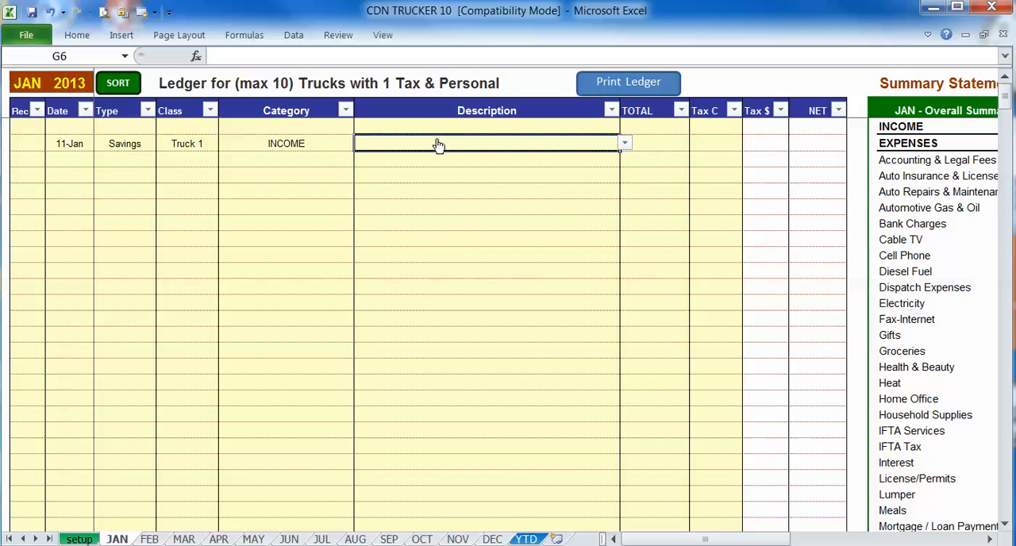
{"action": "type", "text": "Load revenue"}
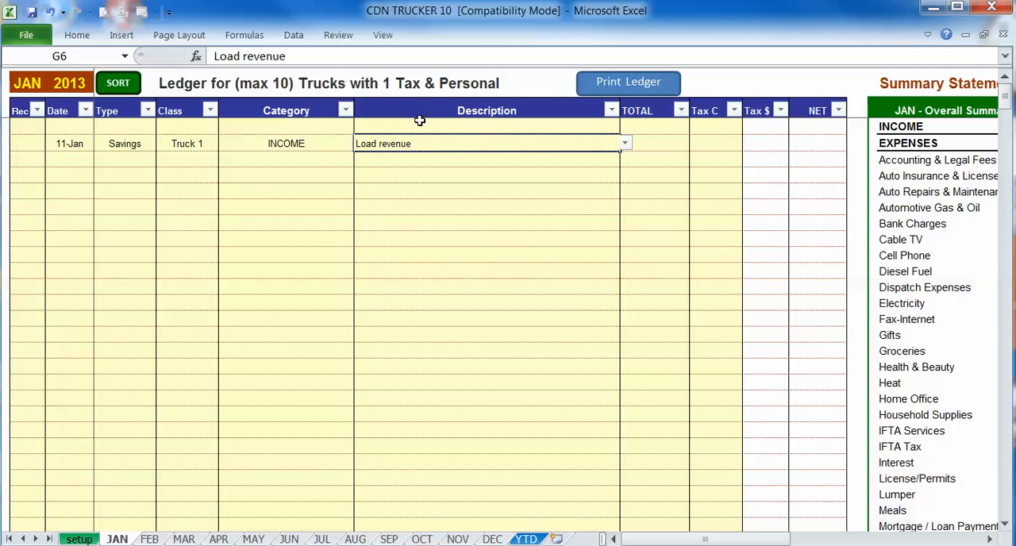
{"action": "key", "text": "Tab"}
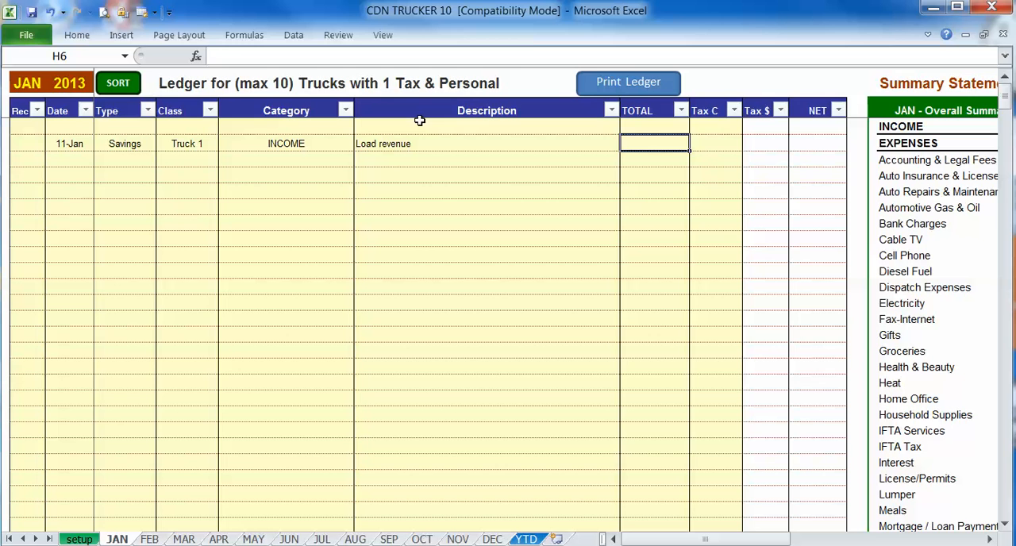
{"action": "type", "text": "2100"}
{"action": "key", "text": "Tab"}
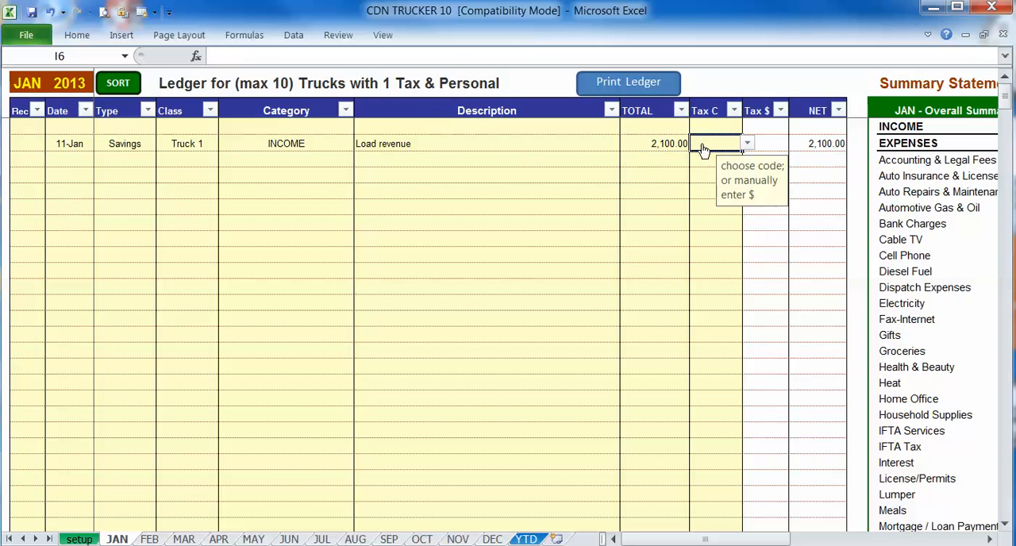
{"action": "key", "text": "alt+Down"}
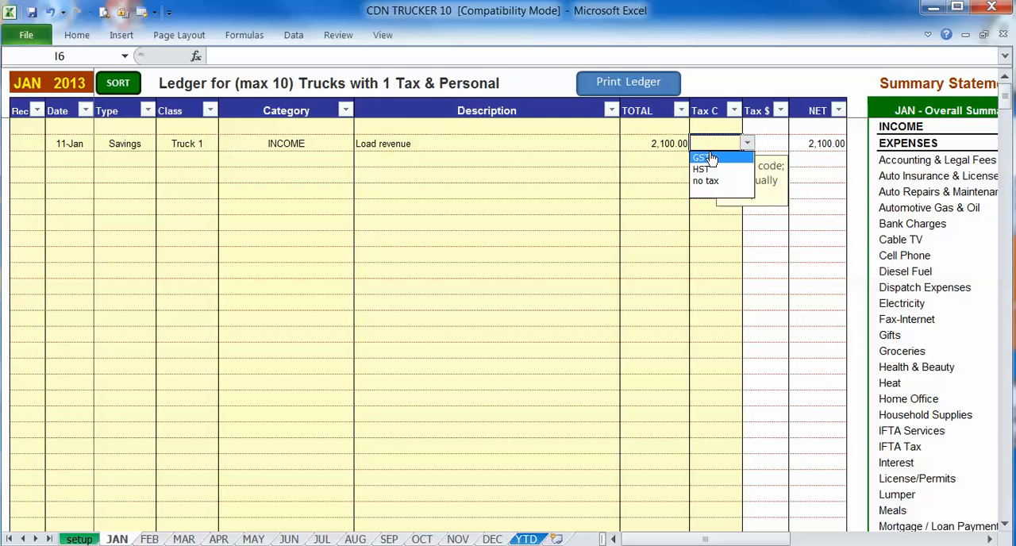
{"action": "left_click", "coordinate": [711, 155]}
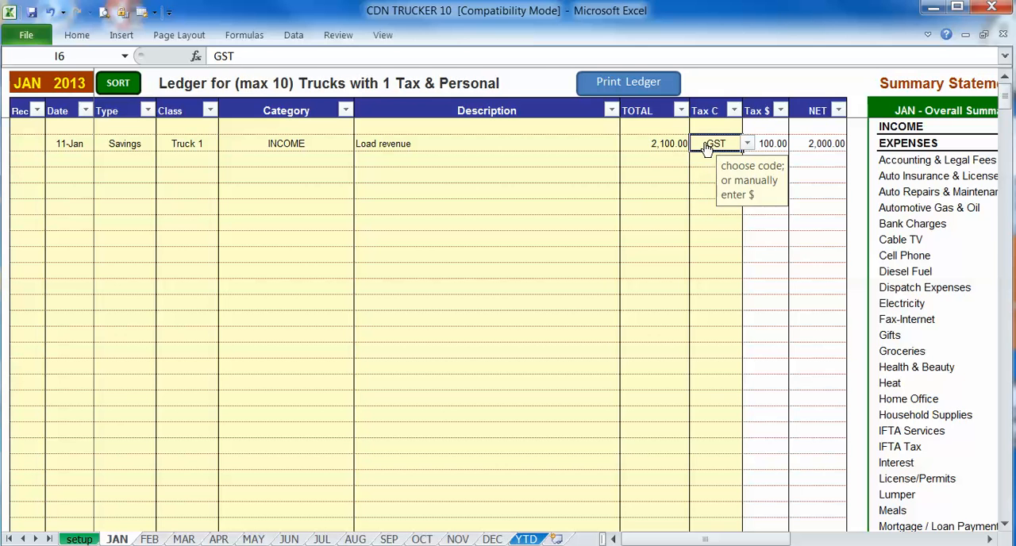
- Replace the 11-Jan entry's tax code with a manual tax amount of 110, and restore the GST code
{"action": "key", "text": "alt+Down"}
{"action": "left_click", "coordinate": [708, 156]}
{"action": "type", "text": "110"}
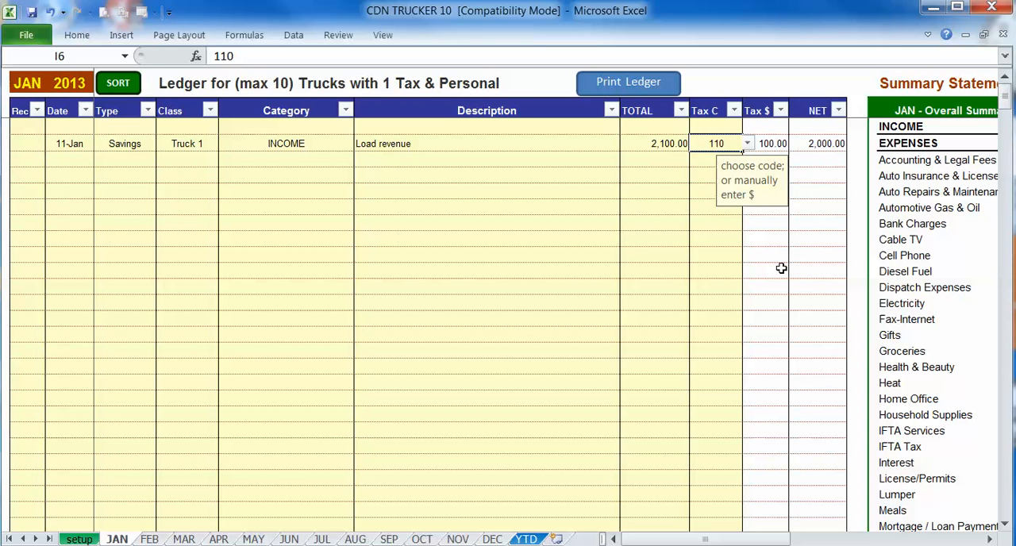
{"action": "key", "text": "Return"}
{"action": "left_click", "coordinate": [638, 157]}
{"action": "left_click", "coordinate": [697, 143]}
{"action": "key", "text": "alt+Down"}
{"action": "left_click", "coordinate": [708, 156]}
{"action": "left_click", "coordinate": [585, 161]}
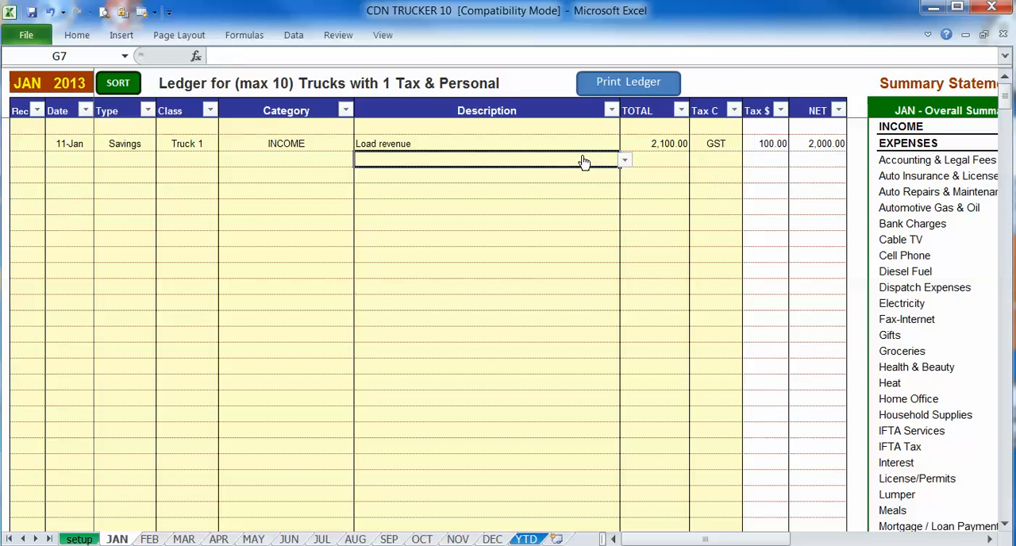
- Add a second ledger entry dated 8-Jan with the payment type Visa
{"action": "left_click", "coordinate": [78, 158]}
{"action": "type", "text": "8jan"}
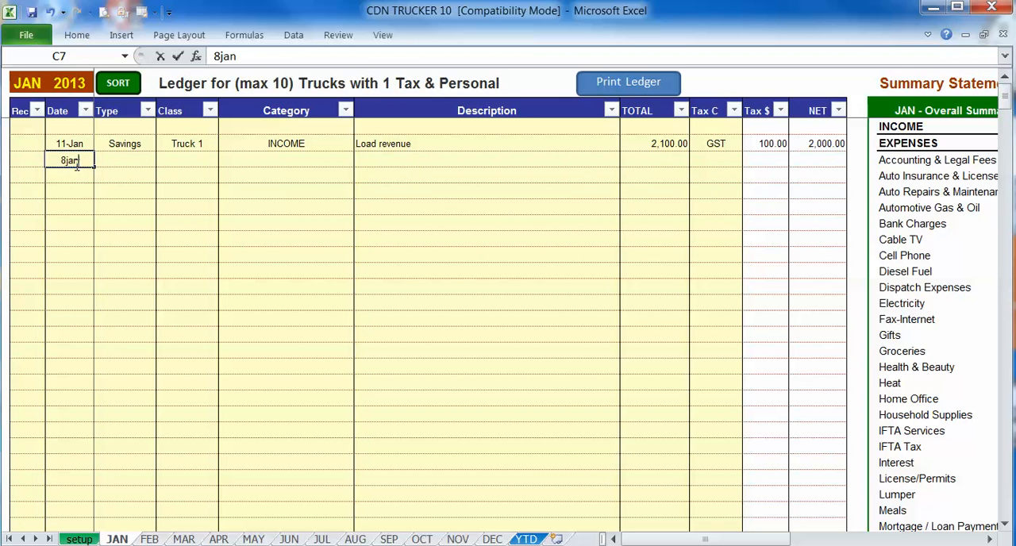
{"action": "key", "text": "Tab"}
{"action": "key", "text": "alt+Down"}
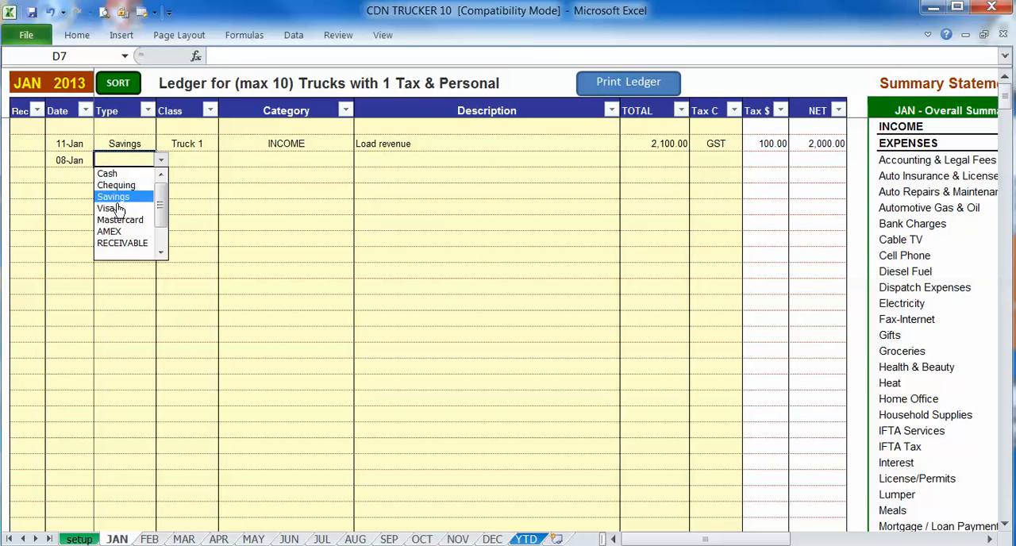
{"action": "left_click", "coordinate": [110, 208]}
- Assign the 8-Jan entry to class Split and category Automotive Gas & Oil
{"action": "left_click", "coordinate": [189, 158]}
{"action": "key", "text": "alt+Down"}
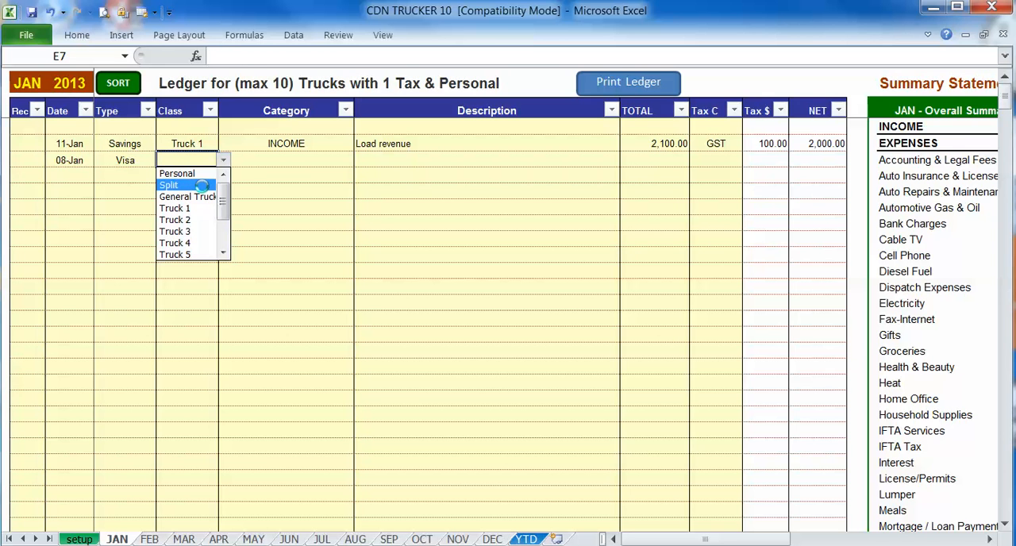
{"action": "left_click", "coordinate": [203, 186]}
{"action": "left_click", "coordinate": [286, 159]}
{"action": "key", "text": "alt+Down"}
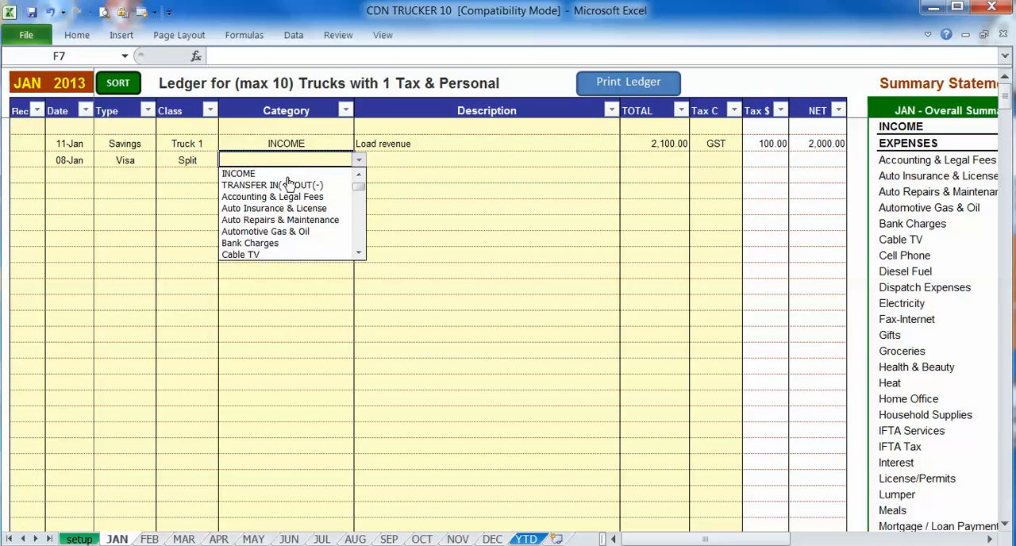
{"action": "left_click", "coordinate": [301, 232]}
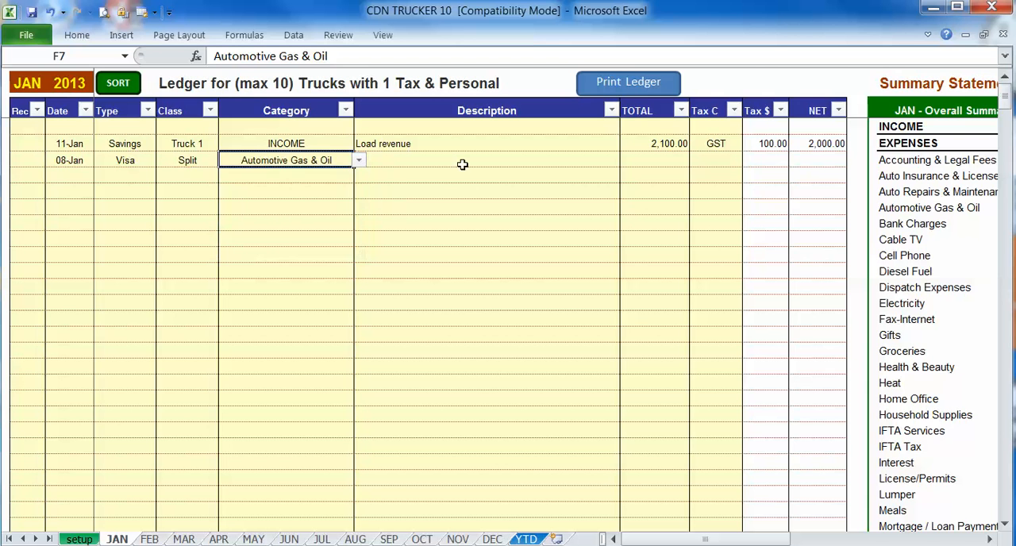
- Give the 8-Jan entry the pre-written Esso Fuel description, and change its wording to "Esso Fuel - for pickup"
{"action": "left_click", "coordinate": [425, 159]}
{"action": "key", "text": "alt+Down"}
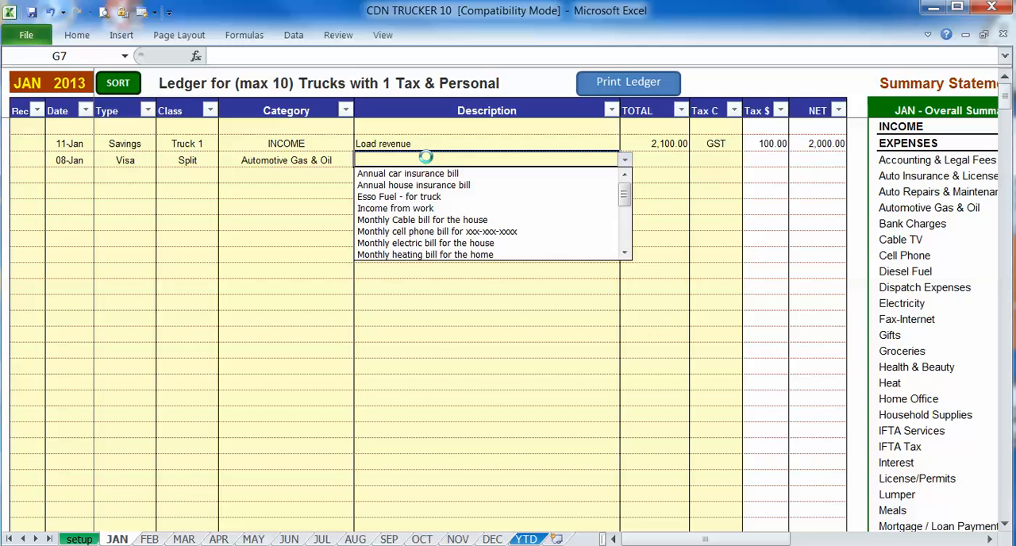
{"action": "left_click", "coordinate": [437, 196]}
{"action": "left_click", "coordinate": [351, 58]}
{"action": "key", "text": "BackSpace"}
{"action": "key", "text": "BackSpace"}
{"action": "key", "text": "BackSpace"}
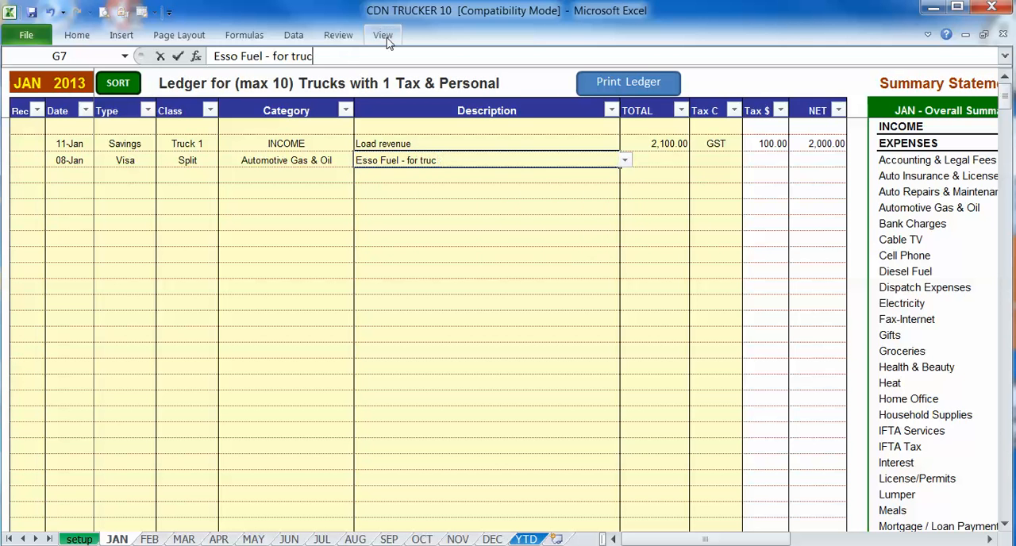
{"action": "type", "text": "pickup"}
{"action": "key", "text": "Return"}
{"action": "left_click", "coordinate": [445, 164]}
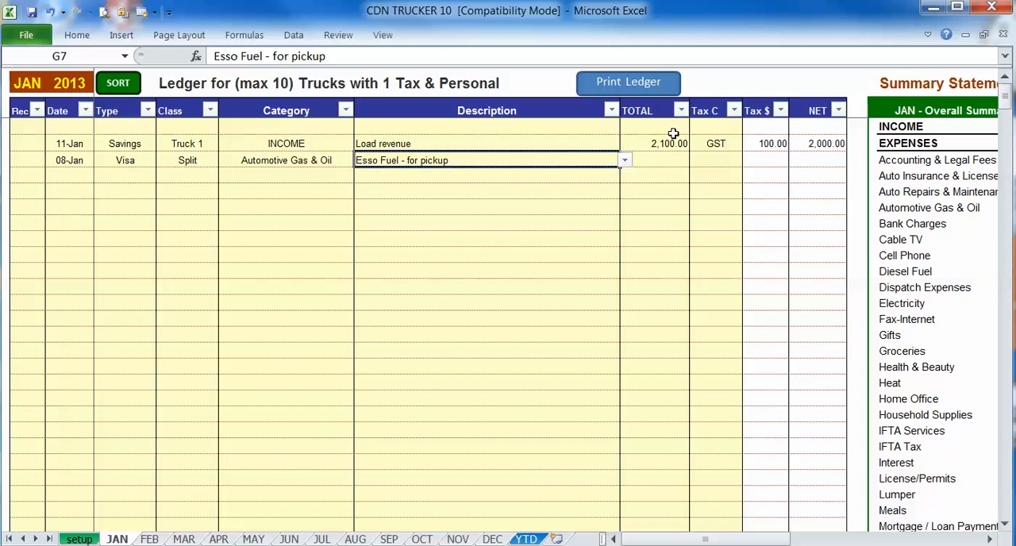
- Set the 8-Jan fuel entry's total to 56 and its tax code to GST
{"action": "left_click", "coordinate": [674, 160]}
{"action": "type", "text": "56"}
{"action": "left_click", "coordinate": [722, 161]}
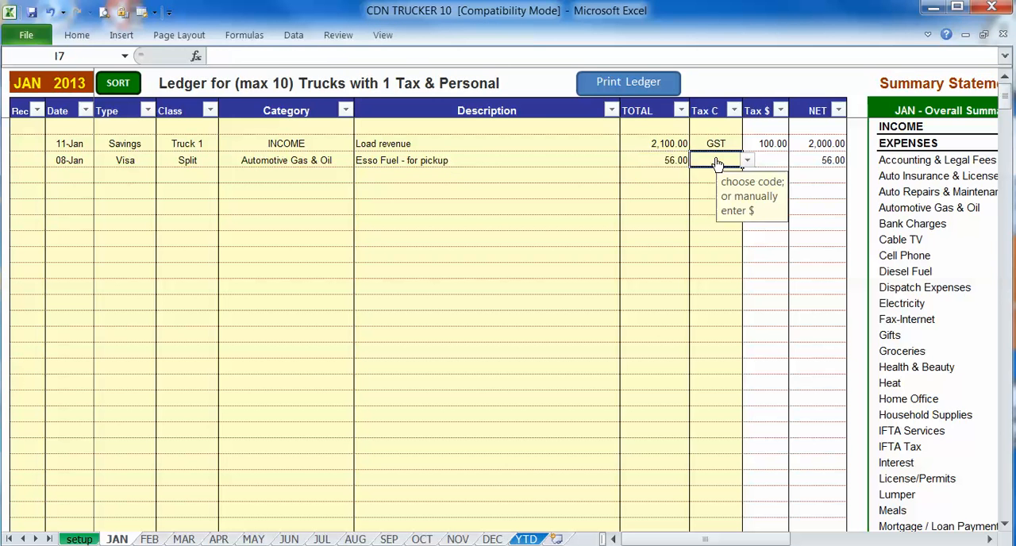
{"action": "left_click", "coordinate": [746, 160]}
{"action": "left_click", "coordinate": [727, 173]}
{"action": "left_click", "coordinate": [618, 164]}
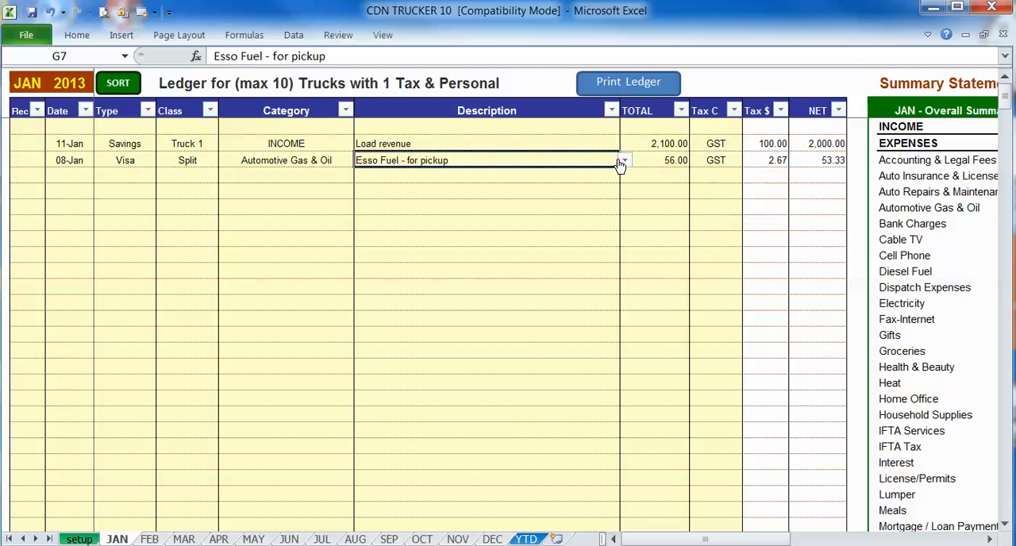
- Add a third ledger entry dated 13-Jan with the payment type Mastercard
{"action": "left_click", "coordinate": [73, 173]}
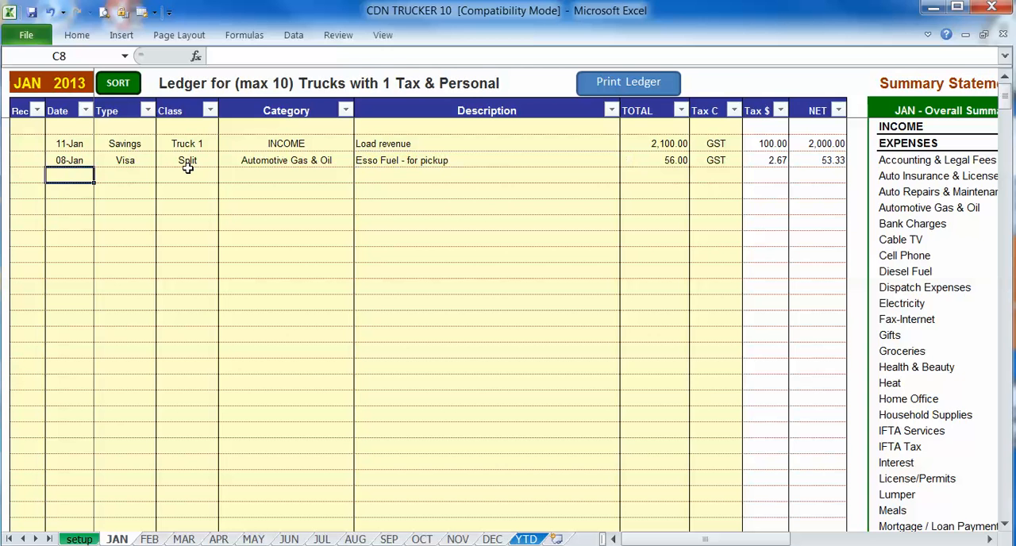
{"action": "type", "text": "1"}
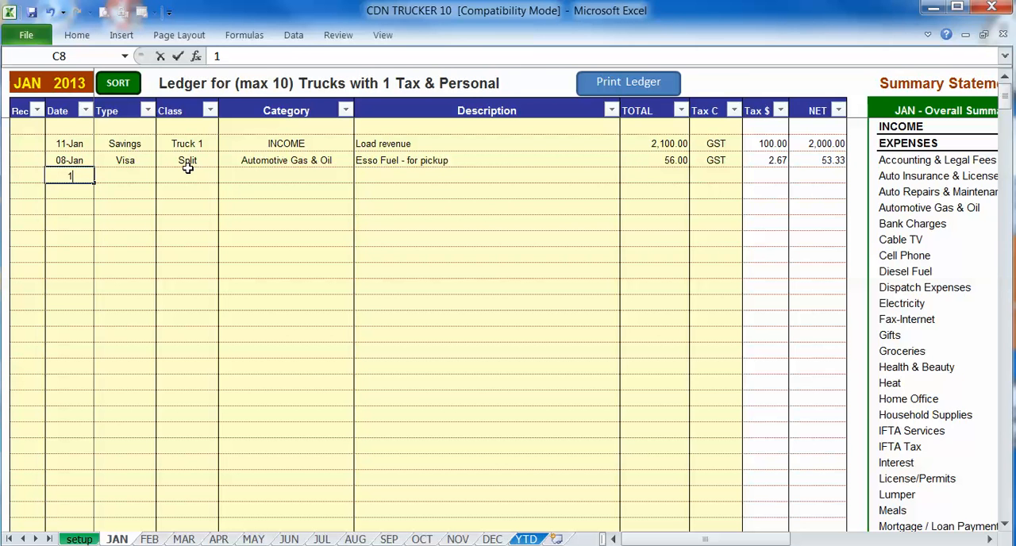
{"action": "type", "text": "3jan"}
{"action": "key", "text": "Tab"}
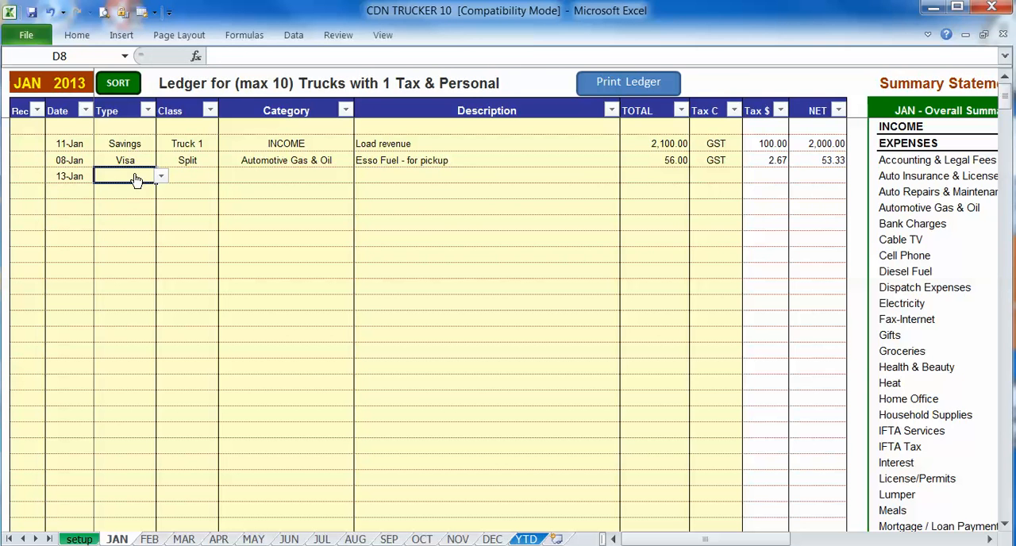
{"action": "left_click", "coordinate": [160, 176]}
{"action": "left_click", "coordinate": [133, 237]}
- Assign the 13-Jan entry to class General Truck and category Accounting & Legal Fees
{"action": "left_click", "coordinate": [199, 176]}
{"action": "key", "text": "alt+Down"}
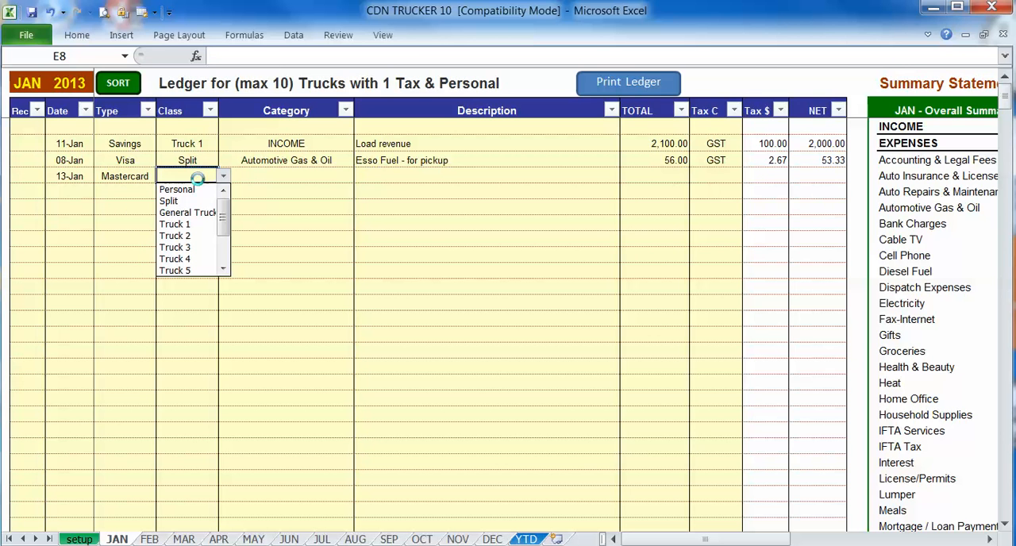
{"action": "left_click", "coordinate": [198, 212]}
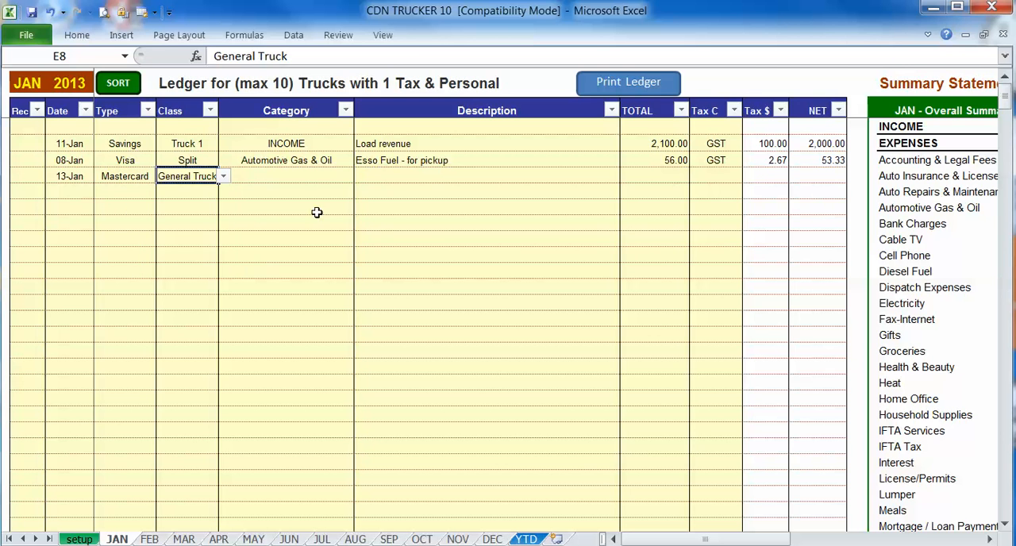
{"action": "left_click", "coordinate": [320, 175]}
{"action": "key", "text": "alt+Down"}
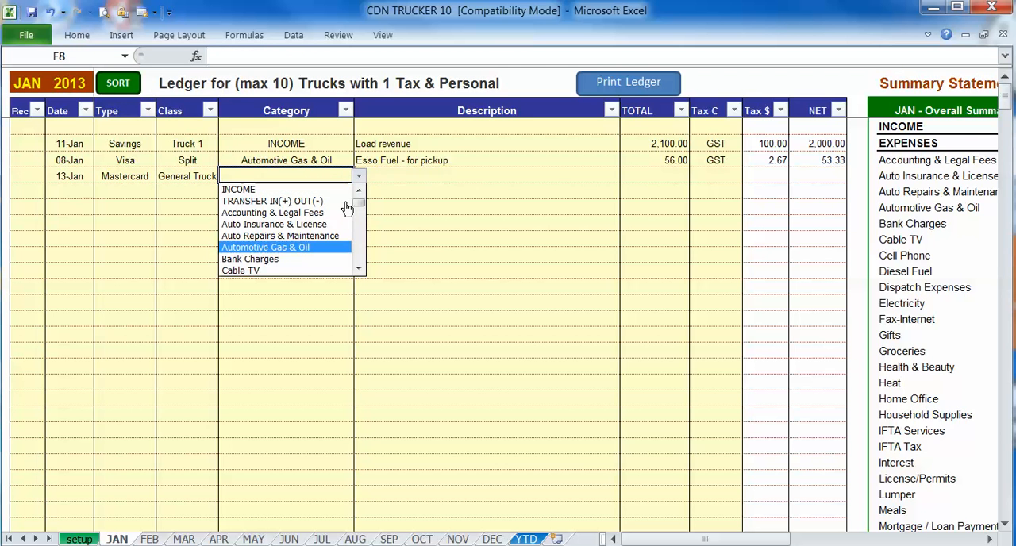
{"action": "key", "text": "Return"}
- Describe the 13-Jan entry as "bookkeeping services for income tax"
{"action": "left_click", "coordinate": [438, 181]}
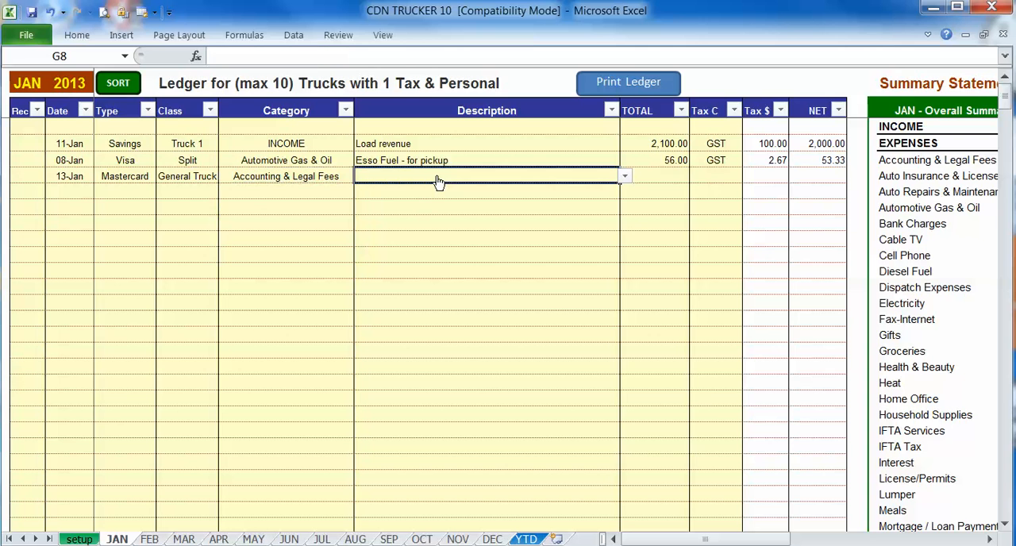
{"action": "type", "text": "bookkeeping servi"}
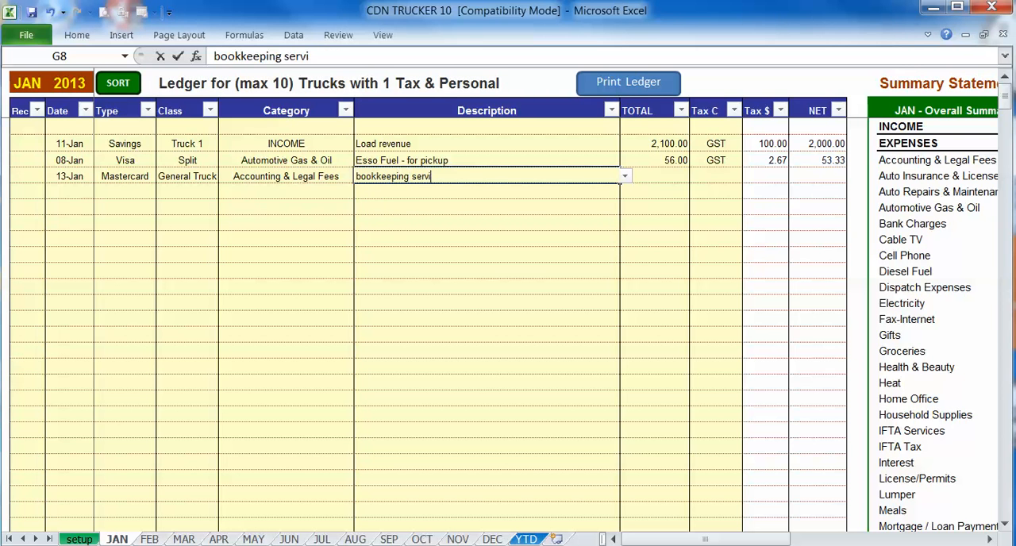
{"action": "type", "text": "ces for incom"}
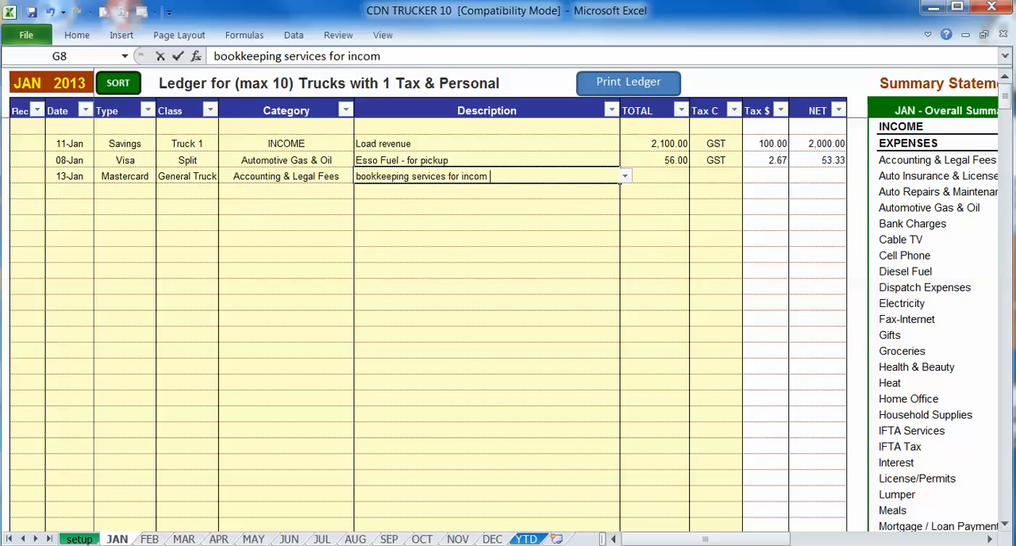
{"action": "type", "text": "e tax"}
{"action": "key", "text": "Tab"}
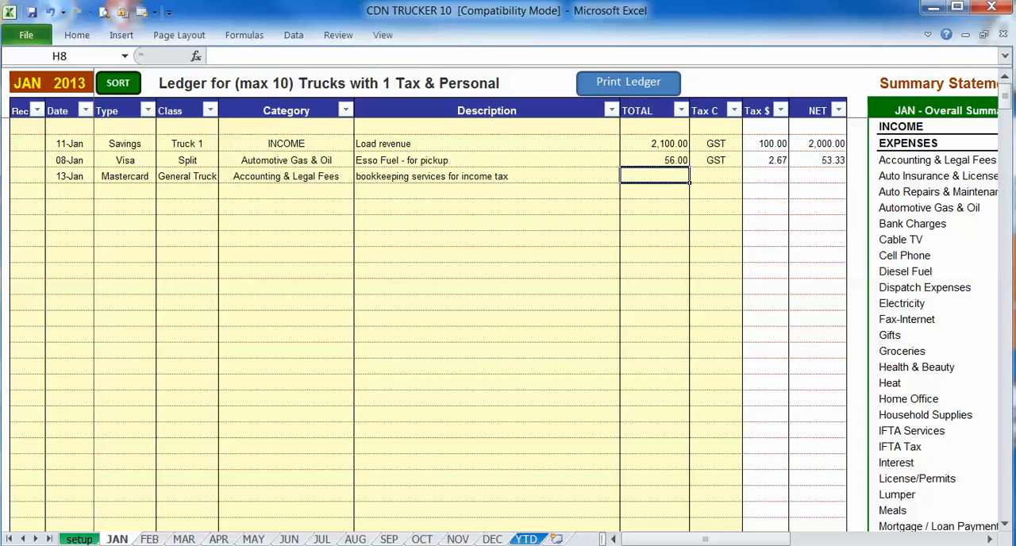
- Set the 13-Jan bookkeeping entry's total to 125 and its tax code to GST
{"action": "type", "text": "12"}
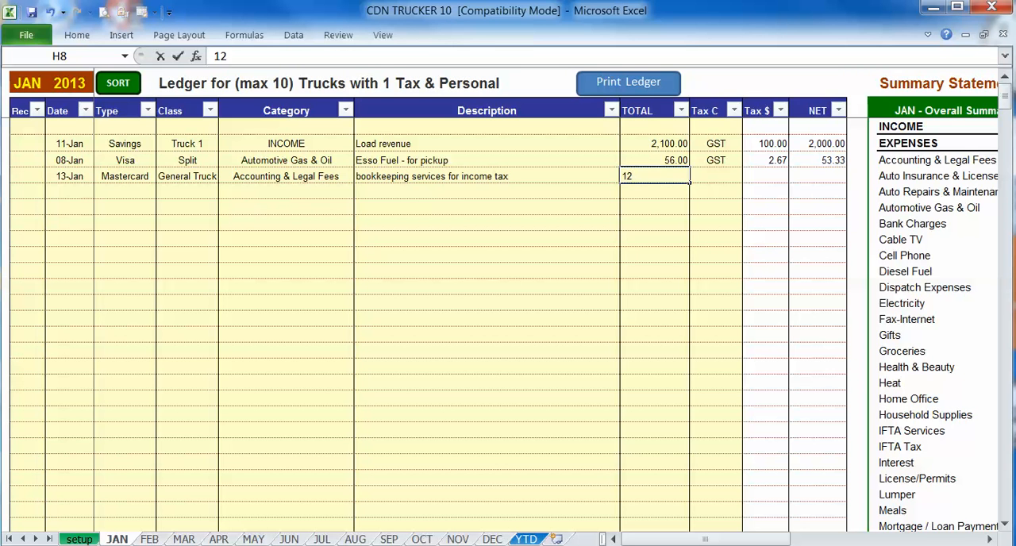
{"action": "type", "text": "5"}
{"action": "key", "text": "Tab"}
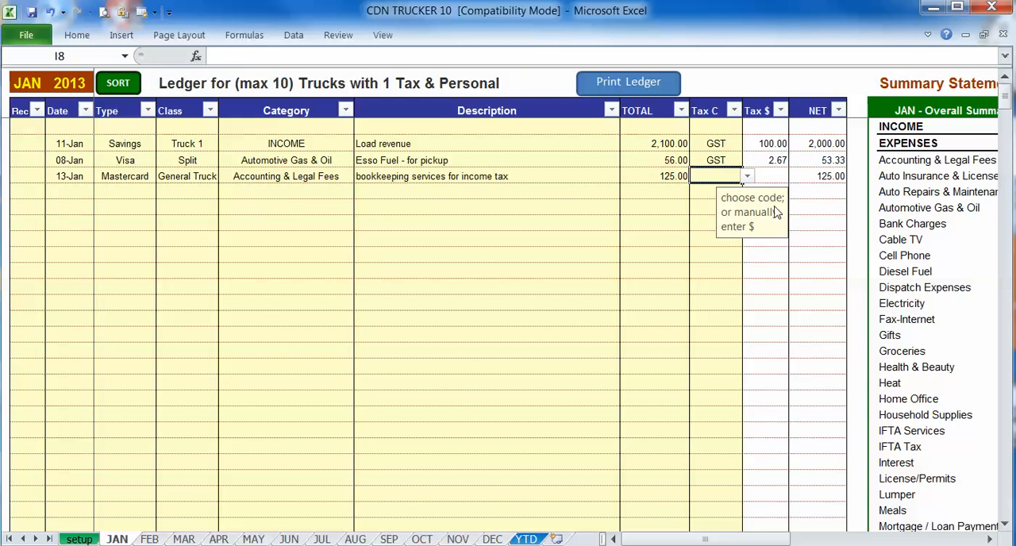
{"action": "left_click", "coordinate": [747, 176]}
{"action": "left_click", "coordinate": [700, 189]}
{"action": "left_click", "coordinate": [265, 193]}
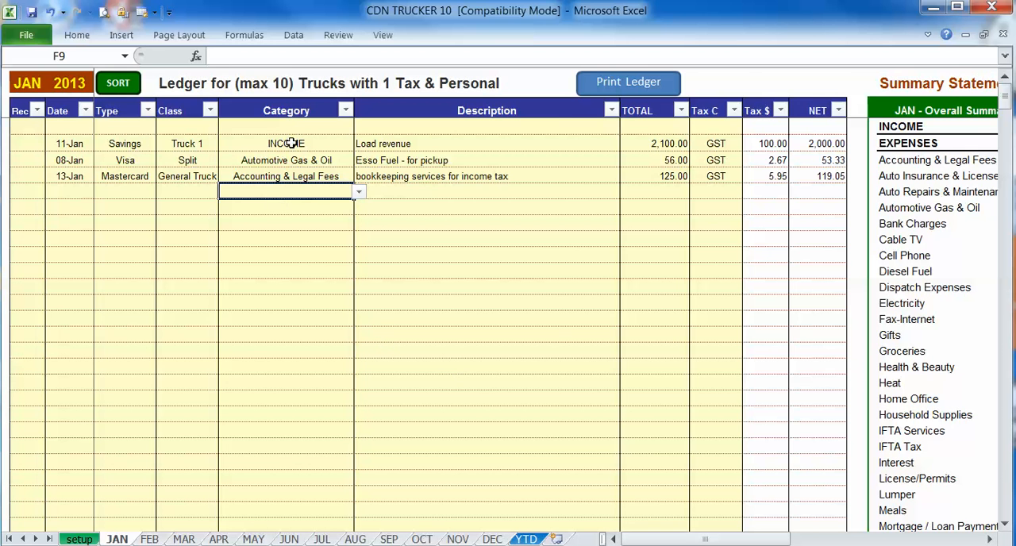
- Review the January Overall Summary's income figures and how the Automotive Gas & Oil expense is split between truck, input tax and personal
{"action": "left_click_drag", "start_coordinate": [681, 540], "coordinate": [737, 540]}
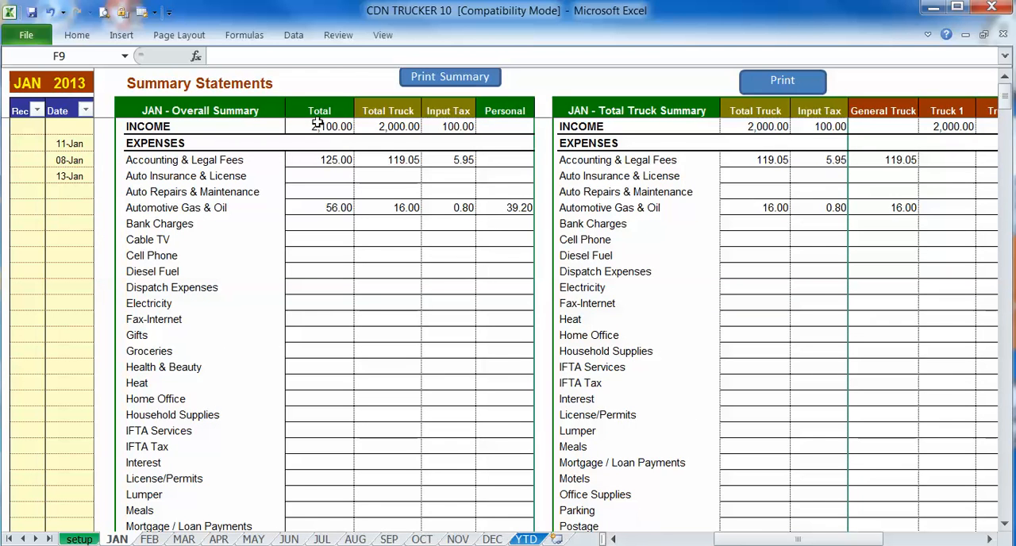
{"action": "left_click", "coordinate": [317, 127]}
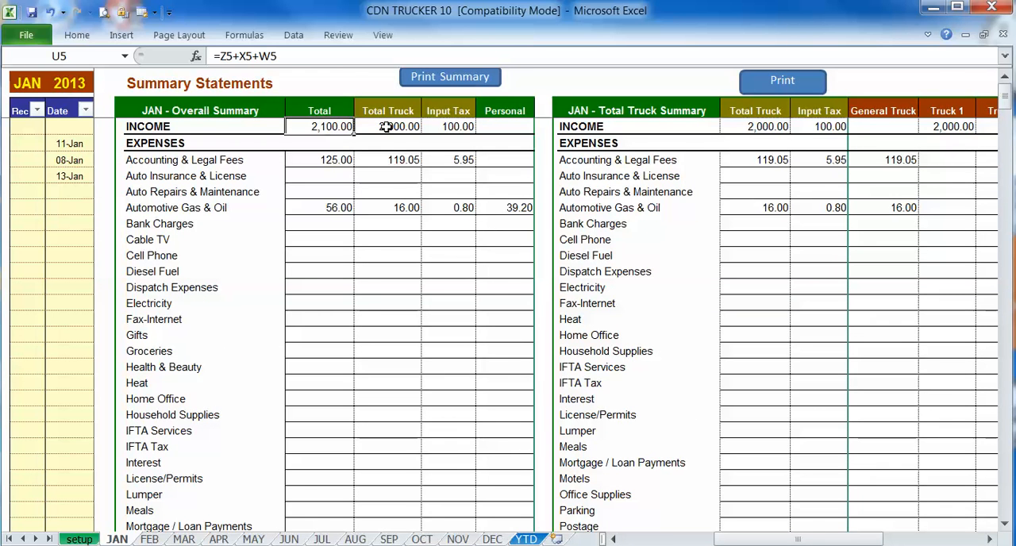
{"action": "left_click", "coordinate": [443, 127]}
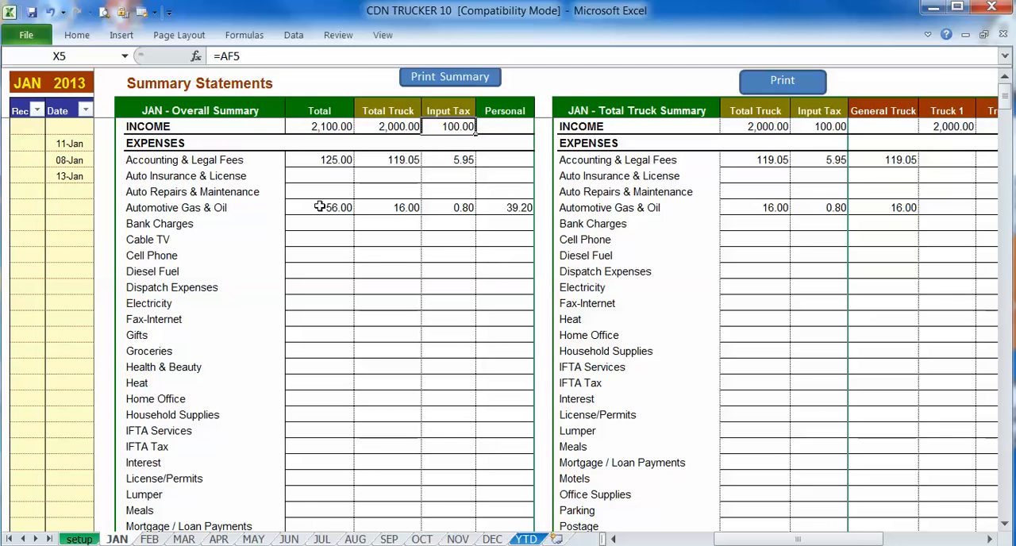
{"action": "left_click_drag", "start_coordinate": [320, 207], "coordinate": [501, 208]}
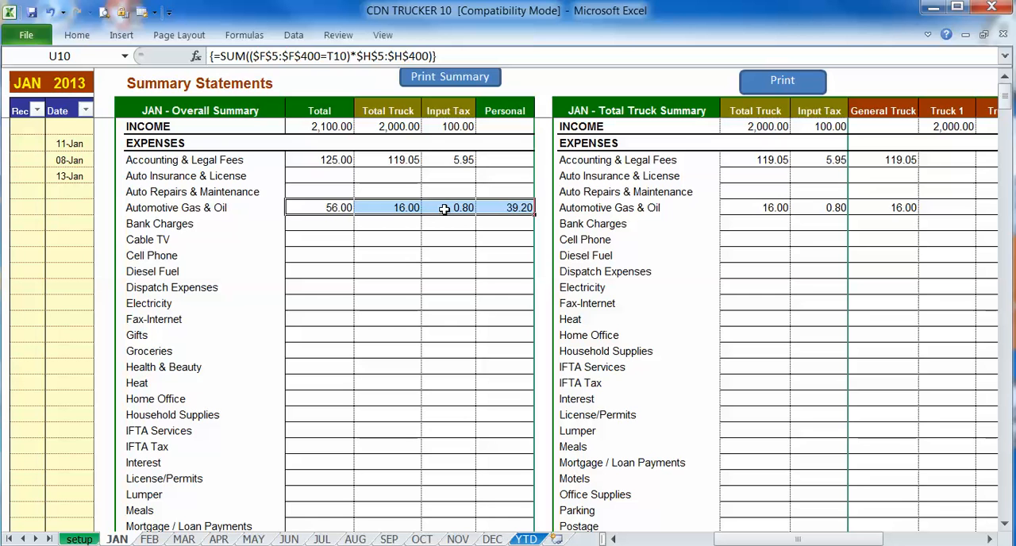
{"action": "left_click", "coordinate": [445, 209]}
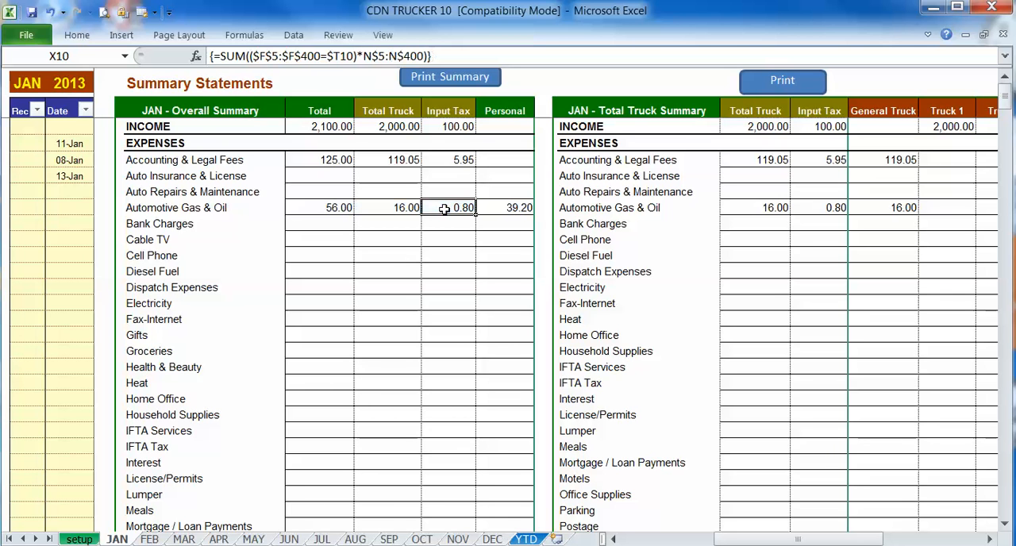
- Examine the monthly Input Tax Summary and the Reconciliation Report's unreconciled total and entry count below the Overall Summary
{"action": "scroll", "coordinate": [636, 381], "scroll_direction": "down", "scroll_amount": 13}
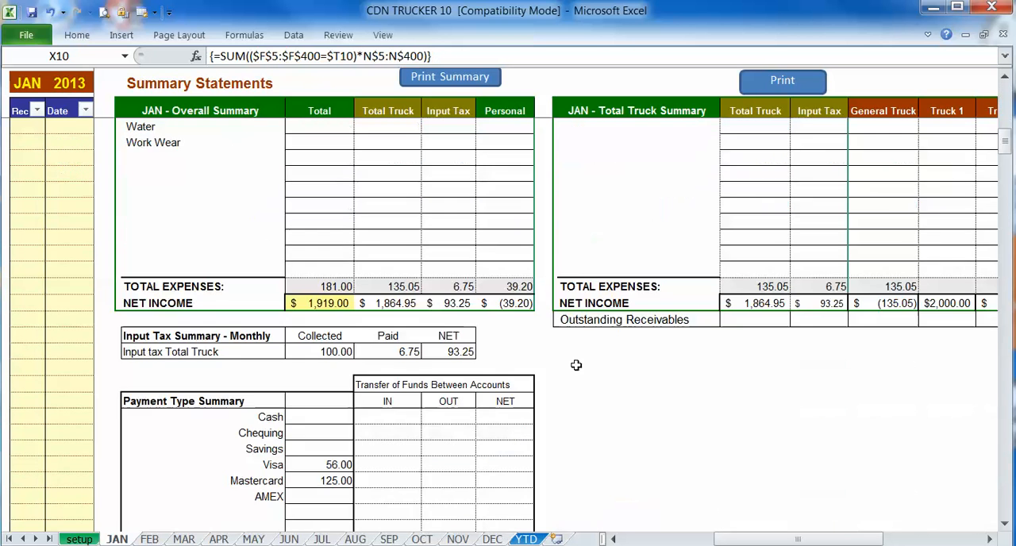
{"action": "left_click", "coordinate": [320, 352]}
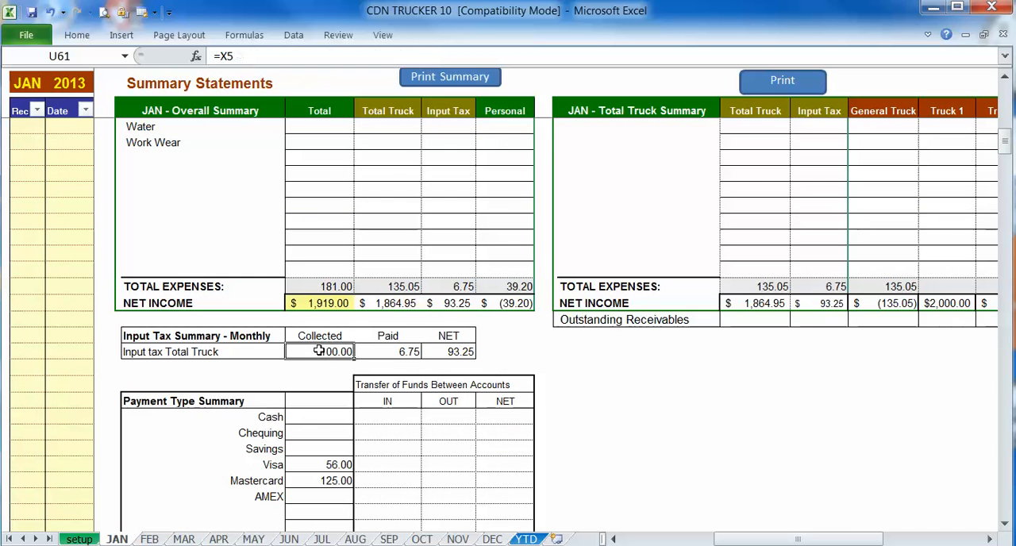
{"action": "left_click", "coordinate": [381, 354]}
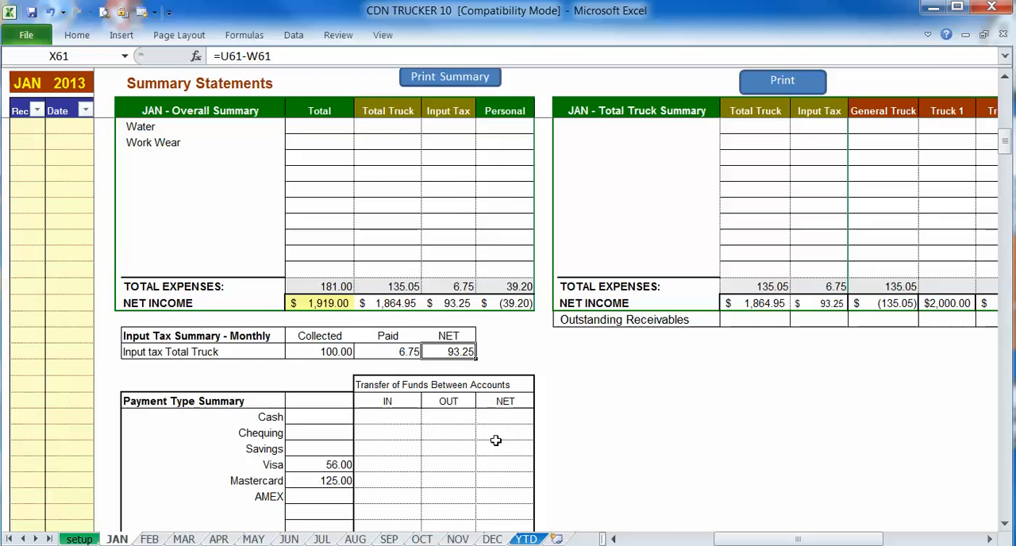
{"action": "scroll", "coordinate": [495, 441], "scroll_direction": "down", "scroll_amount": 4}
{"action": "left_click", "coordinate": [319, 432]}
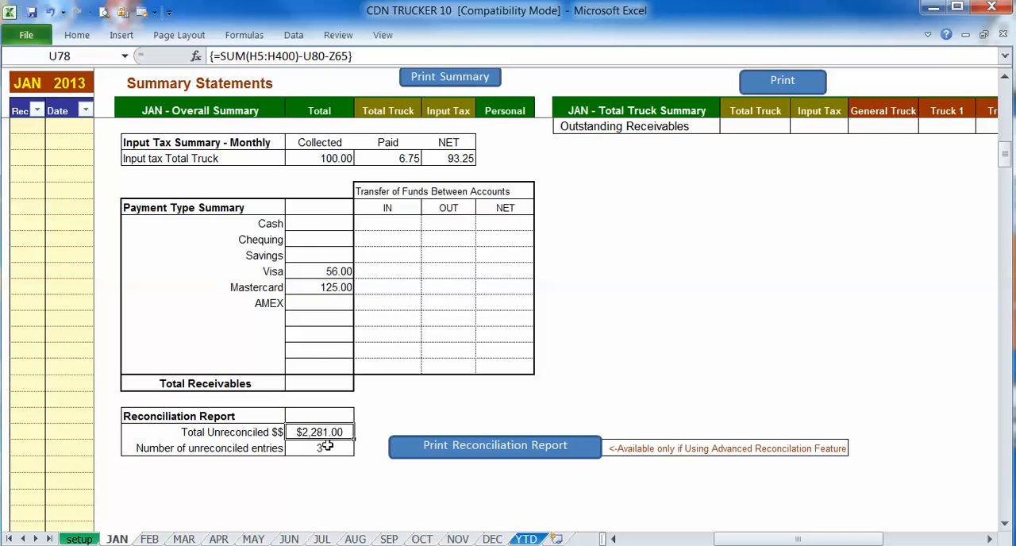
{"action": "left_click", "coordinate": [323, 448]}
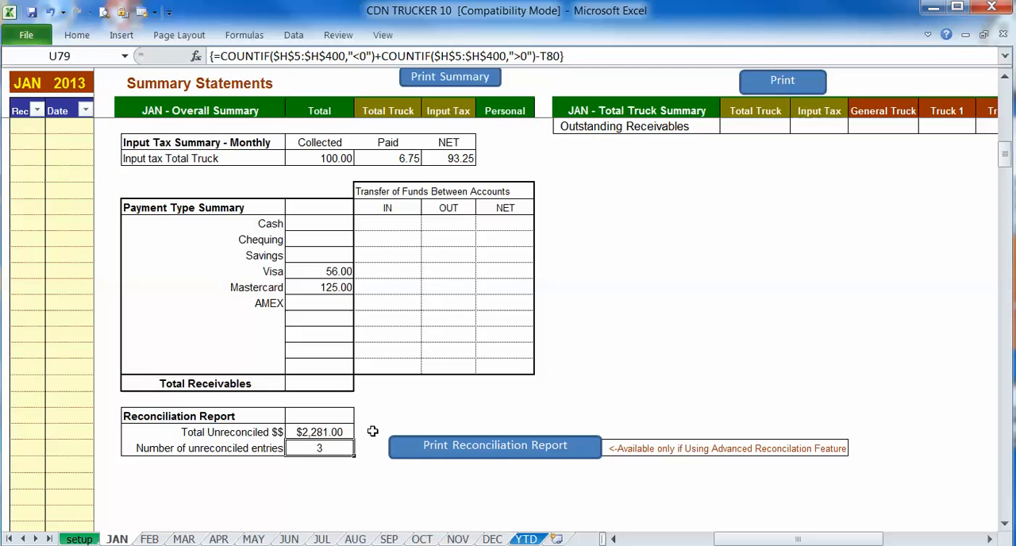
{"action": "left_click", "coordinate": [339, 431]}
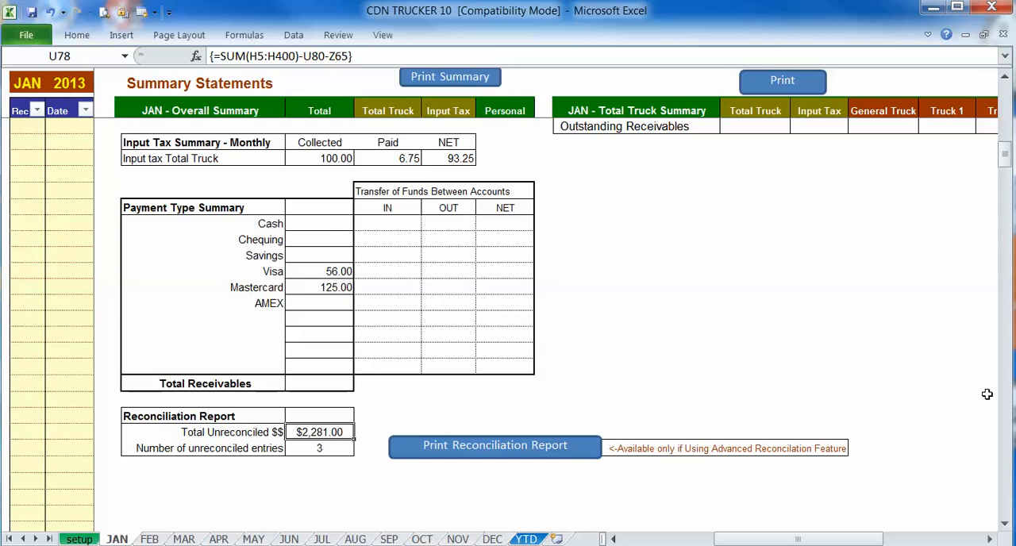
- Review the January Total Truck Summary's Truck 1 income, General Truck accounting expense and input tax on income
{"action": "scroll", "coordinate": [942, 405], "scroll_direction": "up", "scroll_amount": 10}
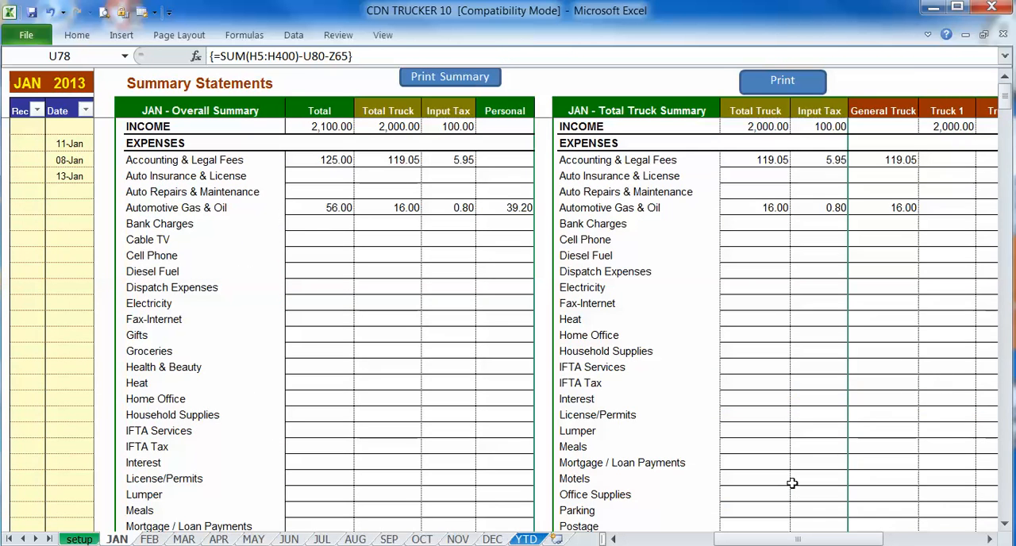
{"action": "left_click_drag", "start_coordinate": [758, 539], "coordinate": [786, 539]}
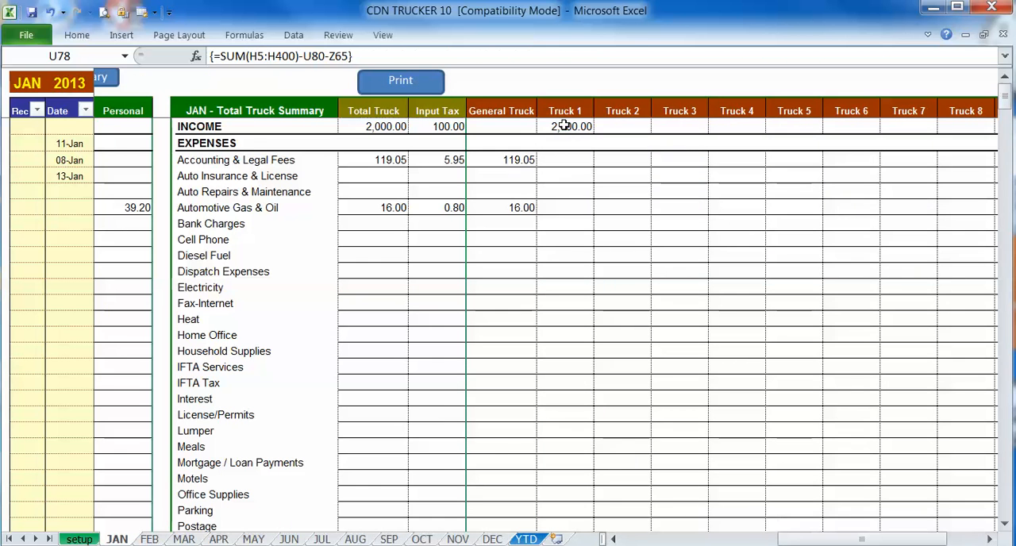
{"action": "left_click", "coordinate": [566, 128]}
{"action": "left_click", "coordinate": [509, 162]}
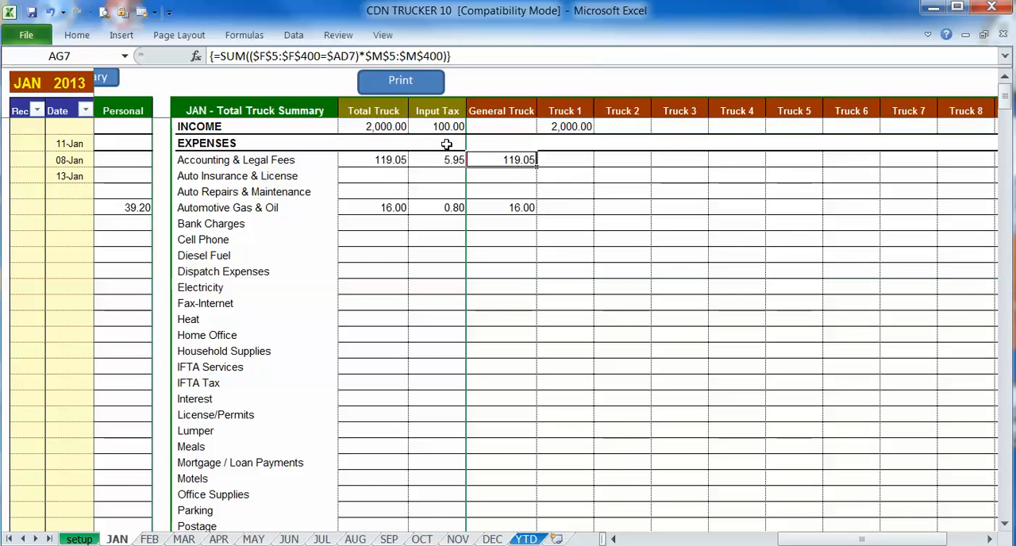
{"action": "left_click", "coordinate": [443, 129]}
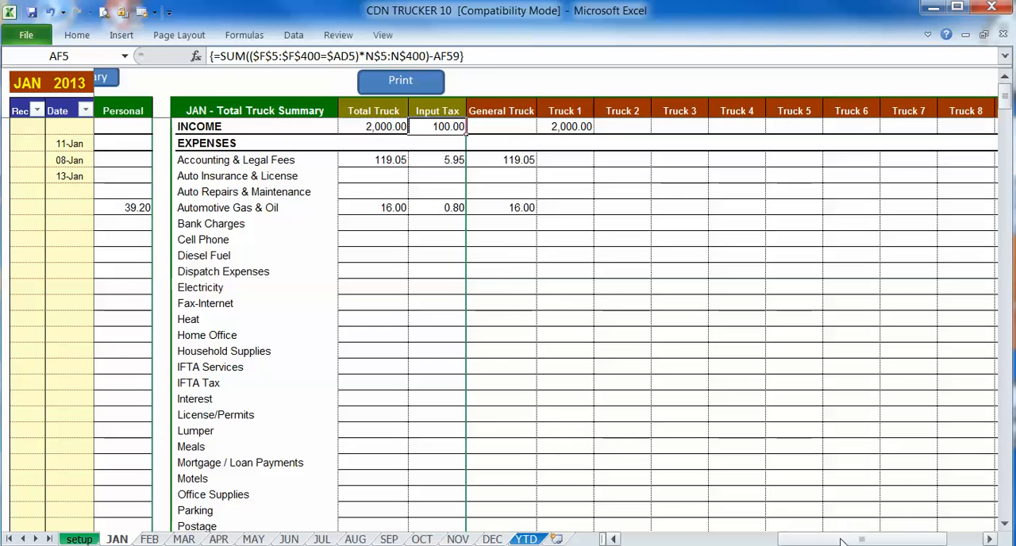
- Return to the Reconciliation Report and check the total unreconciled amount
{"action": "left_click_drag", "start_coordinate": [857, 539], "coordinate": [716, 530]}
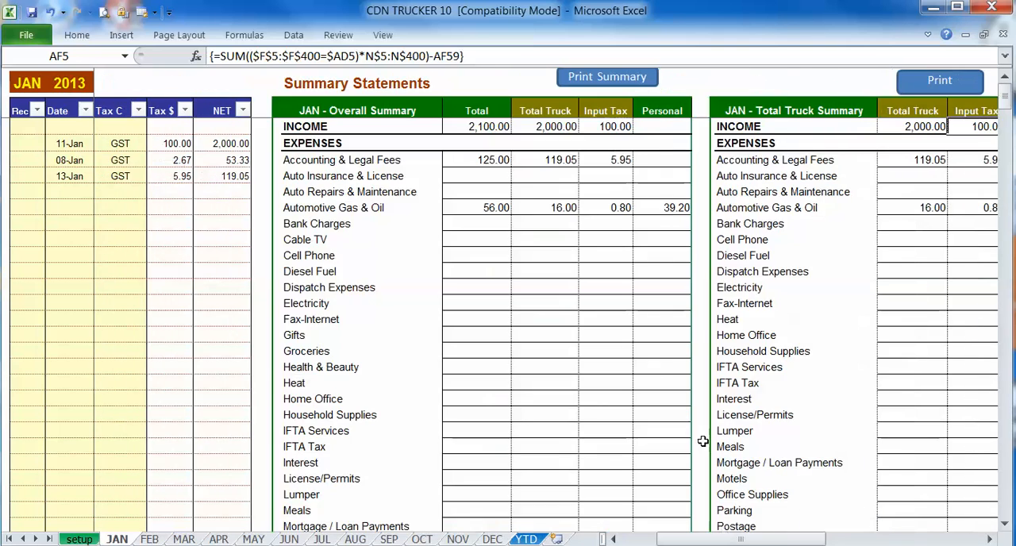
{"action": "scroll", "coordinate": [667, 381], "scroll_direction": "down", "scroll_amount": 10}
{"action": "scroll", "coordinate": [669, 349], "scroll_direction": "down", "scroll_amount": 10}
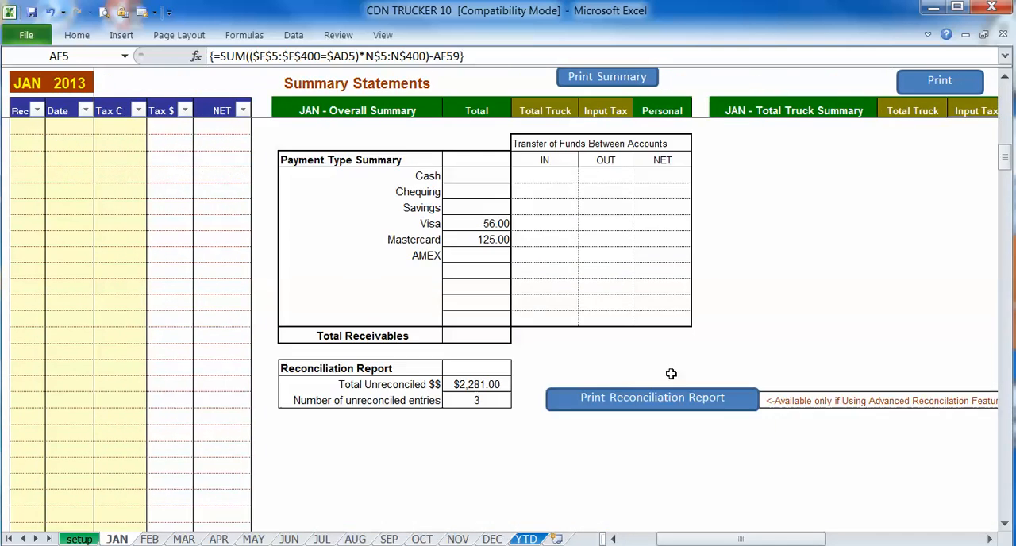
{"action": "left_click", "coordinate": [464, 382]}
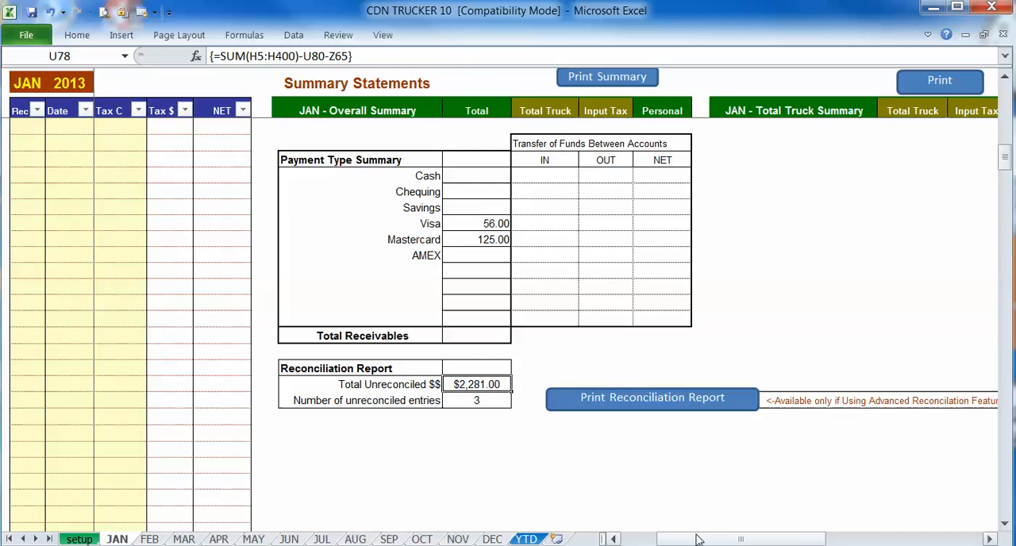
- Mark the 11-Jan, 08-Jan and 13-Jan ledger entries as reconciled with an x in the Rec column
{"action": "left_click_drag", "start_coordinate": [694, 536], "coordinate": [658, 535]}
{"action": "scroll", "coordinate": [316, 177], "scroll_direction": "up", "scroll_amount": 6}
{"action": "scroll", "coordinate": [316, 177], "scroll_direction": "up", "scroll_amount": 5}
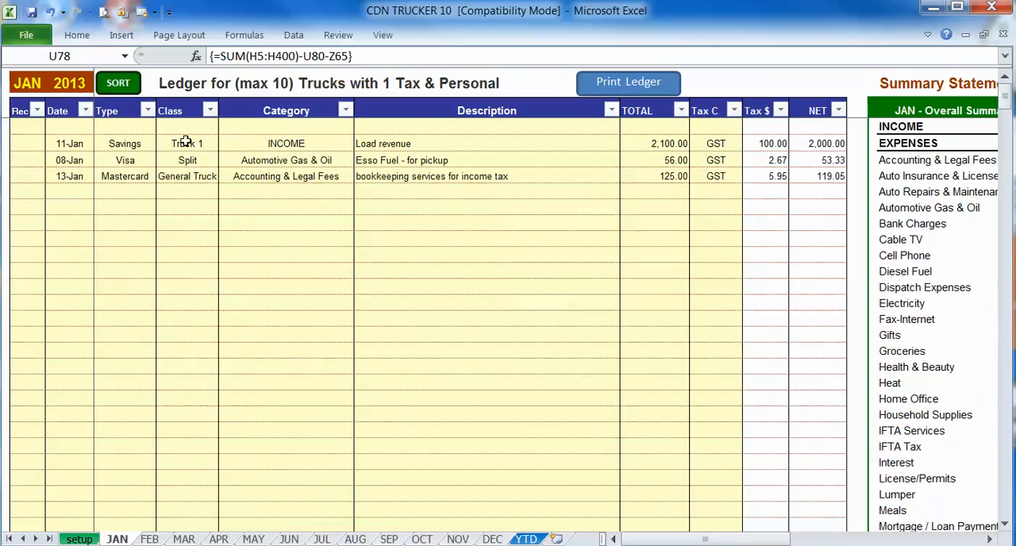
{"action": "left_click", "coordinate": [33, 146]}
{"action": "left_click", "coordinate": [50, 143]}
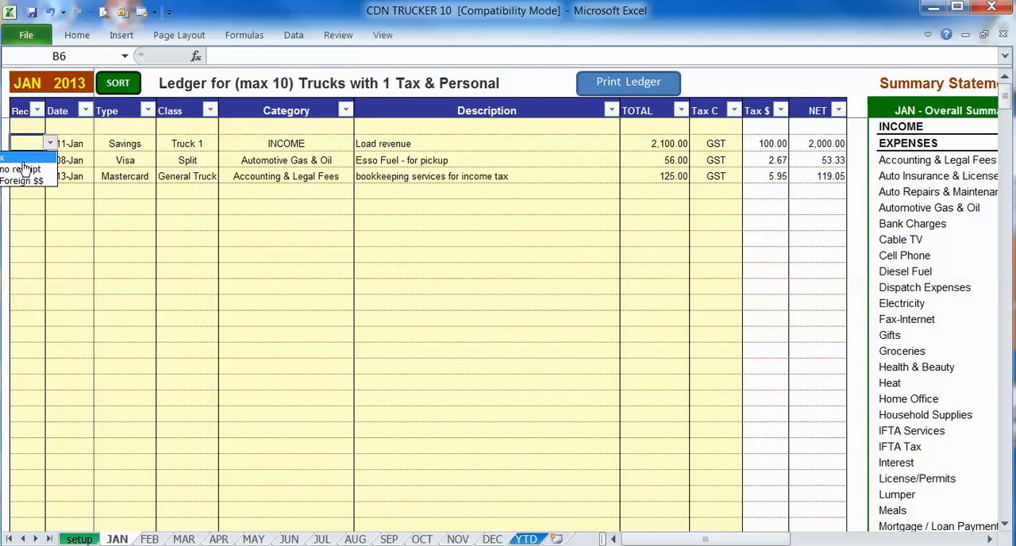
{"action": "left_click", "coordinate": [24, 159]}
{"action": "left_click", "coordinate": [30, 163]}
{"action": "left_click", "coordinate": [50, 161]}
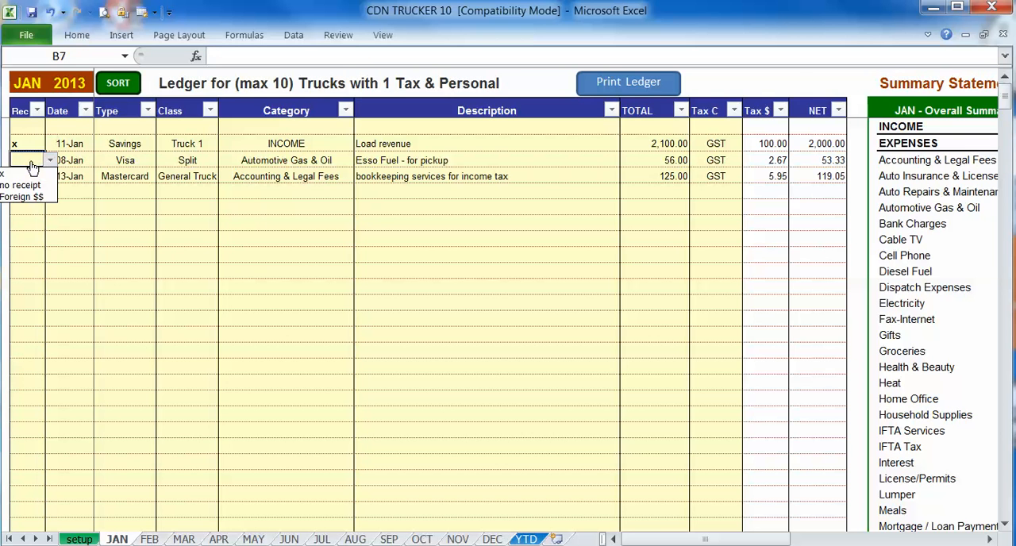
{"action": "left_click", "coordinate": [25, 174]}
{"action": "left_click", "coordinate": [27, 176]}
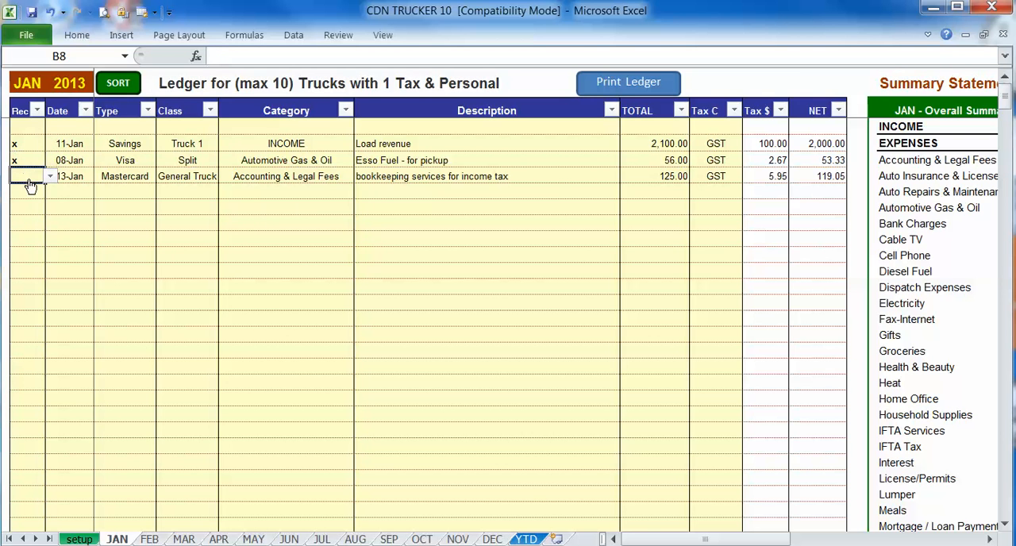
{"action": "key", "text": "alt+Down"}
{"action": "left_click", "coordinate": [26, 192]}
- Recheck the Reconciliation Report's unreconciled total and entry count, and return to the start of the January ledger
{"action": "scroll", "coordinate": [702, 334], "scroll_direction": "down", "scroll_amount": 10}
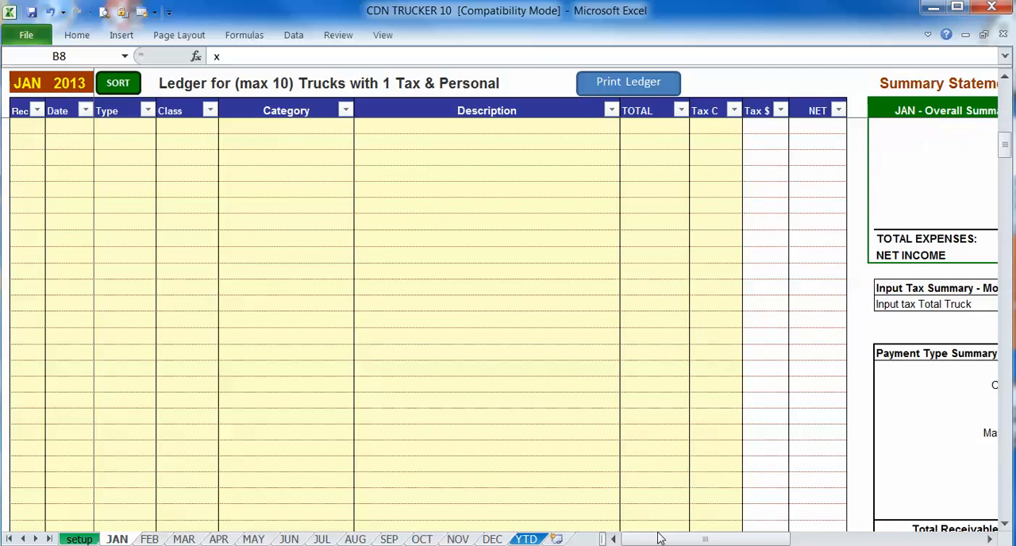
{"action": "left_click_drag", "start_coordinate": [659, 539], "coordinate": [694, 540]}
{"action": "scroll", "coordinate": [671, 455], "scroll_direction": "down", "scroll_amount": 6}
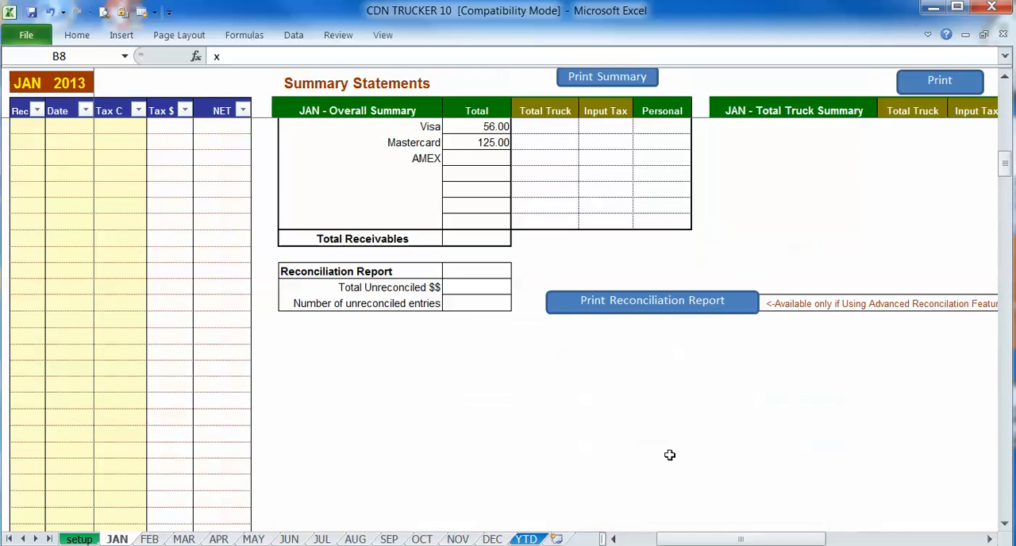
{"action": "left_click", "coordinate": [476, 289]}
{"action": "left_click", "coordinate": [476, 302]}
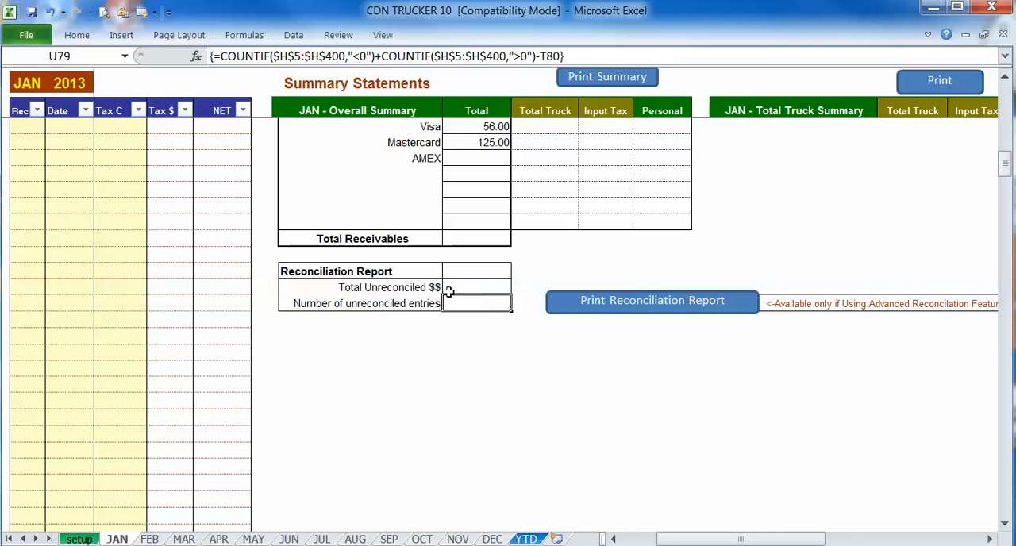
{"action": "left_click", "coordinate": [449, 291]}
{"action": "left_click_drag", "start_coordinate": [707, 540], "coordinate": [647, 539]}
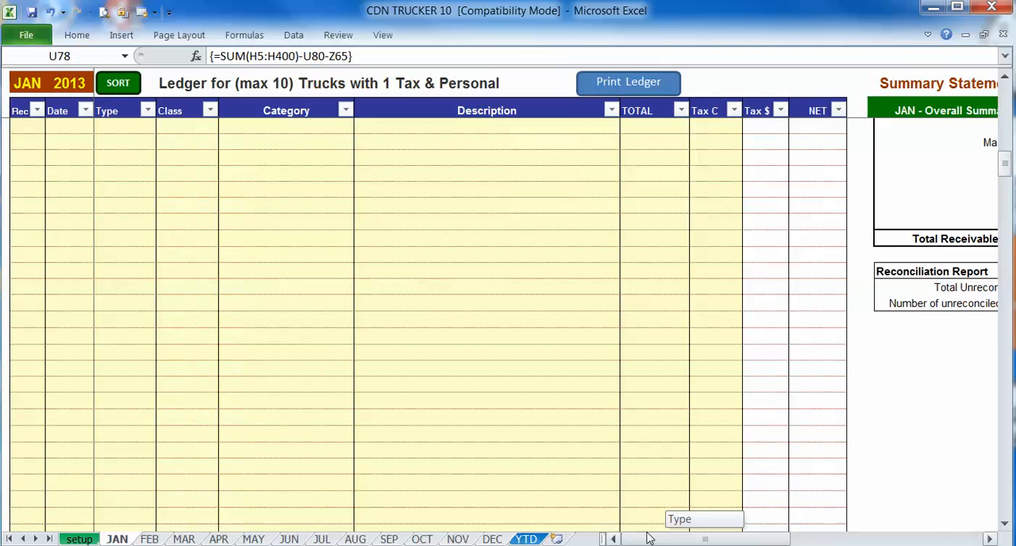
{"action": "scroll", "coordinate": [547, 351], "scroll_direction": "up", "scroll_amount": 20}
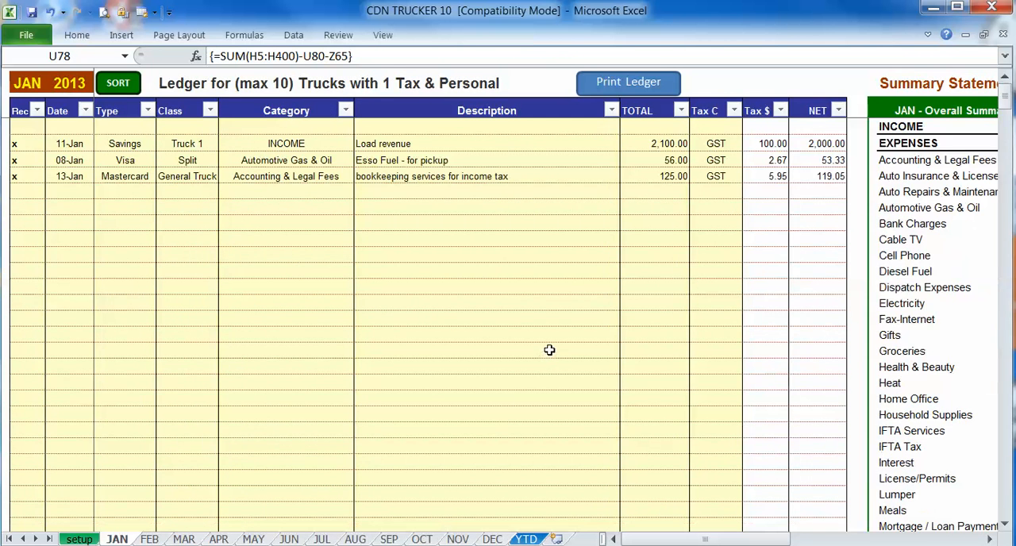